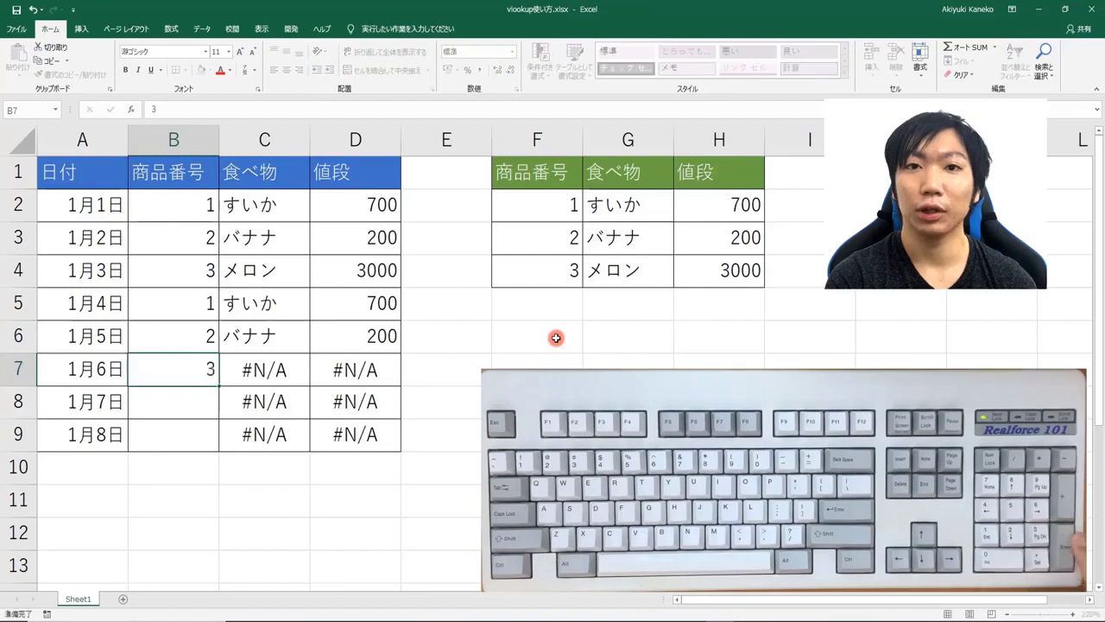
Step: Confirm product number 3 for the 1月6日 row and enter product number 1 in B8
key(Return)
text(1)
key(Return)
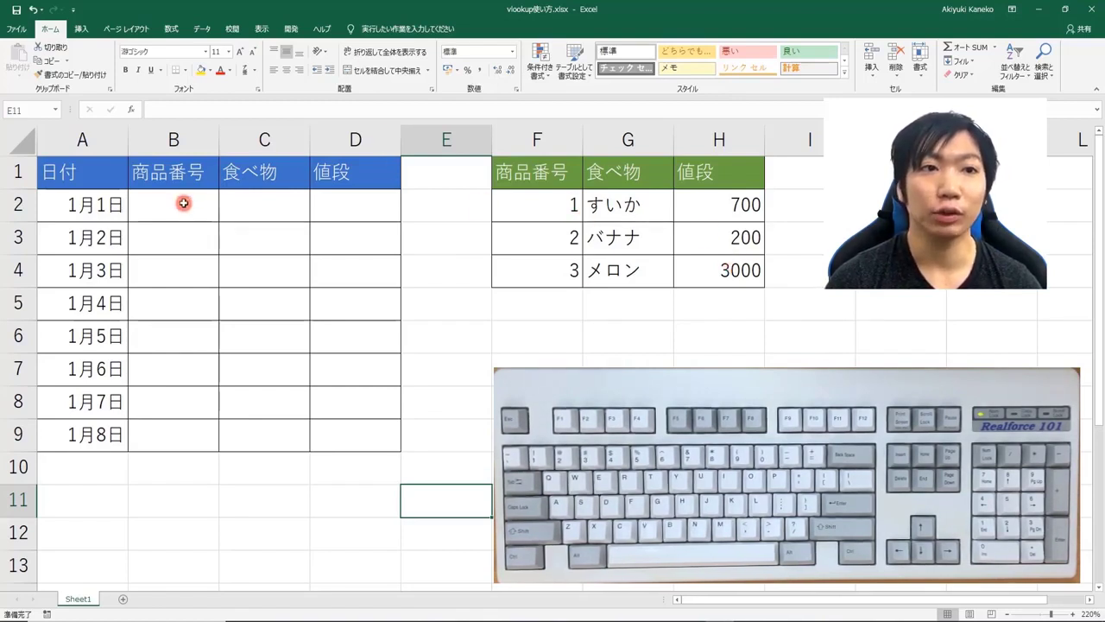
Step: Enter product number 1 in B2 for 1月1日, then move to the food cell C2
click(183, 203)
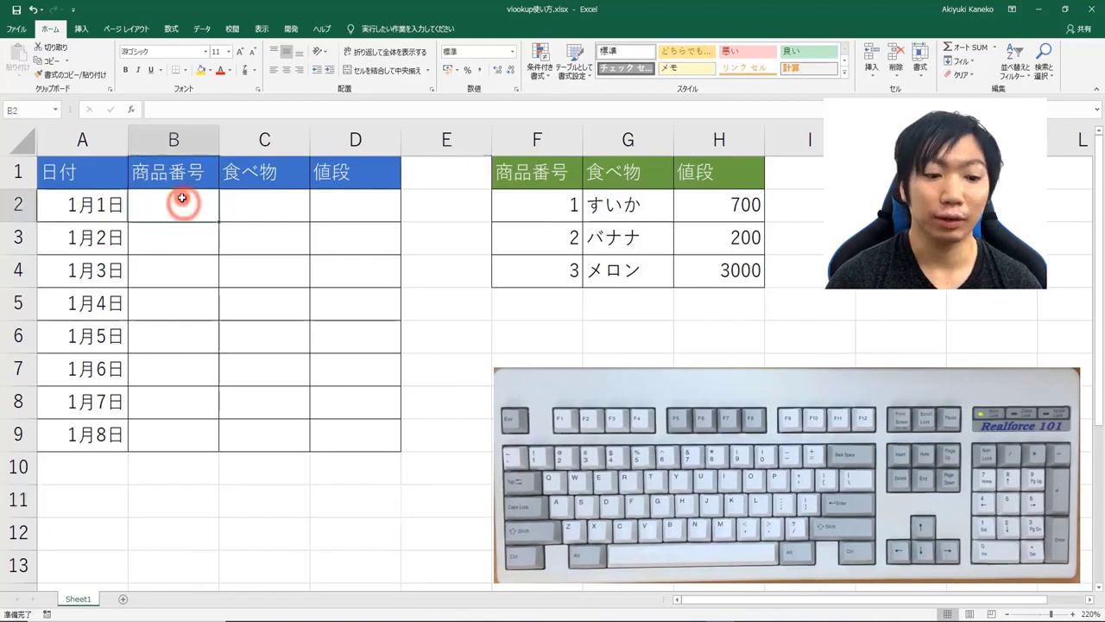
text(1)
key(Return)
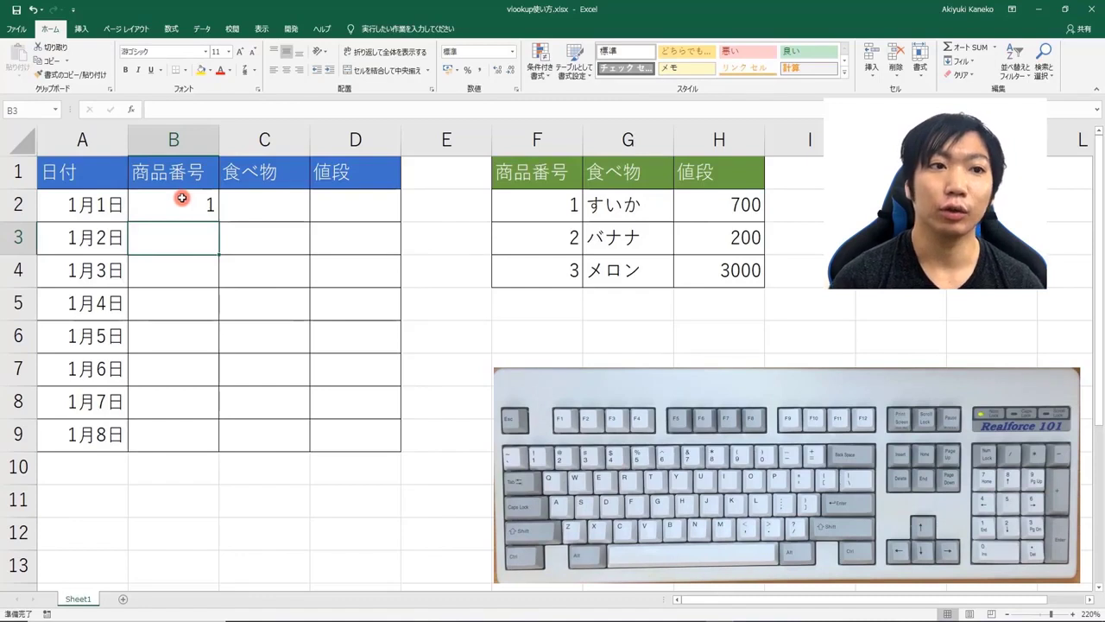
click(278, 209)
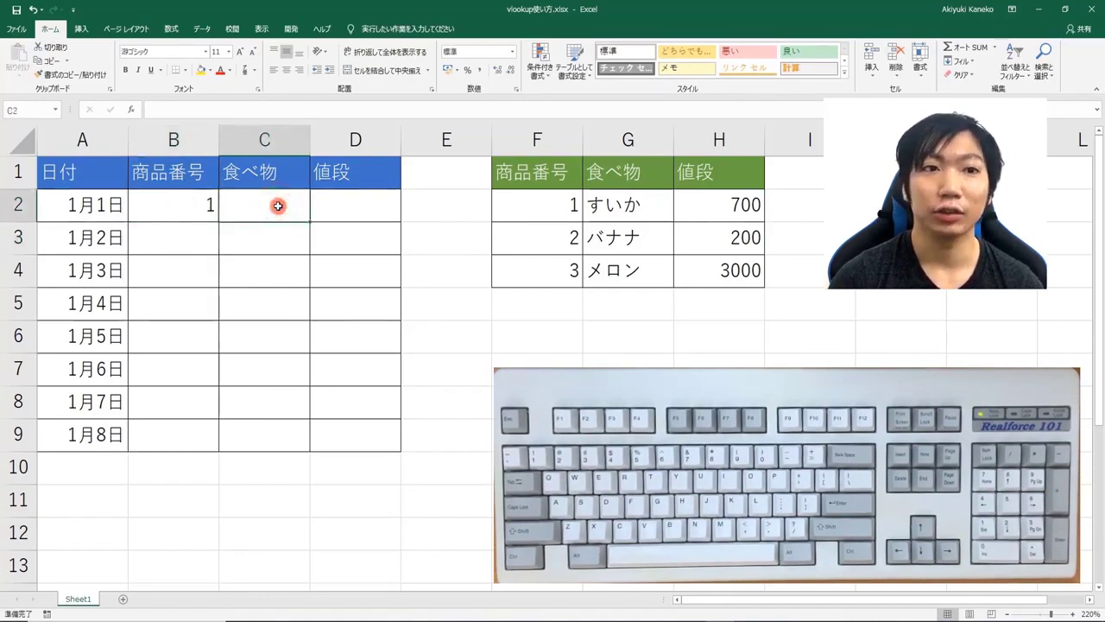
click(355, 198)
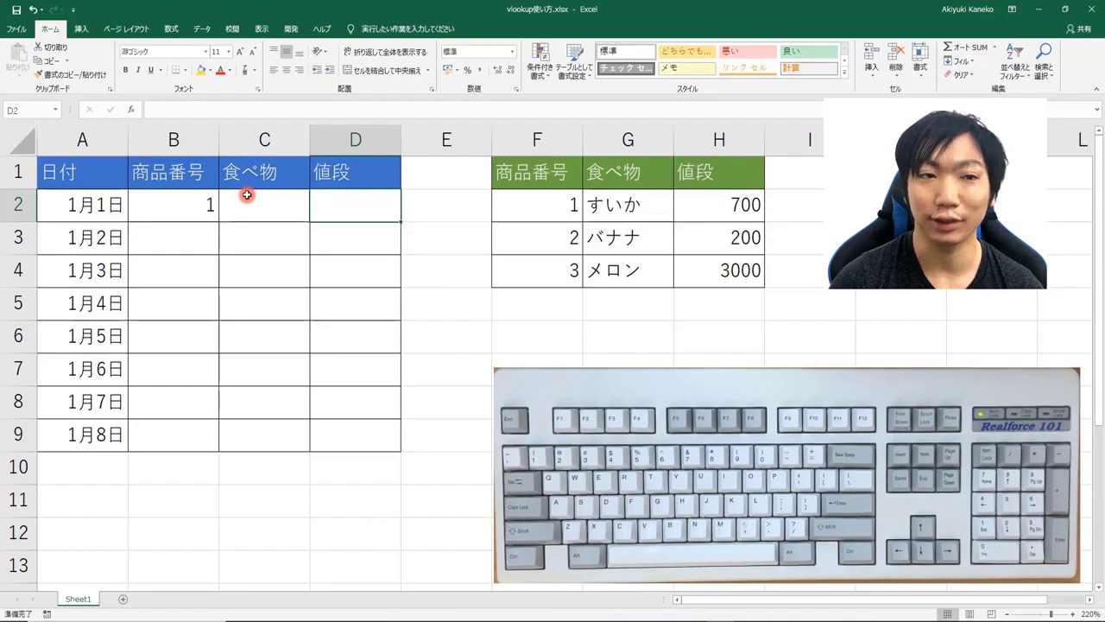
click(182, 191)
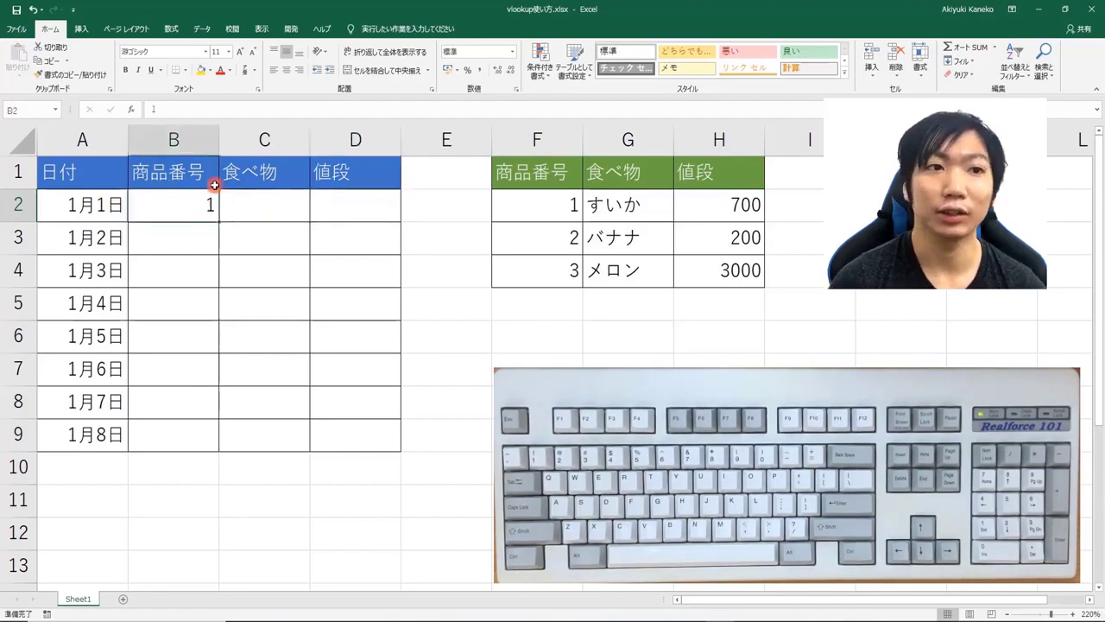
key(Right)
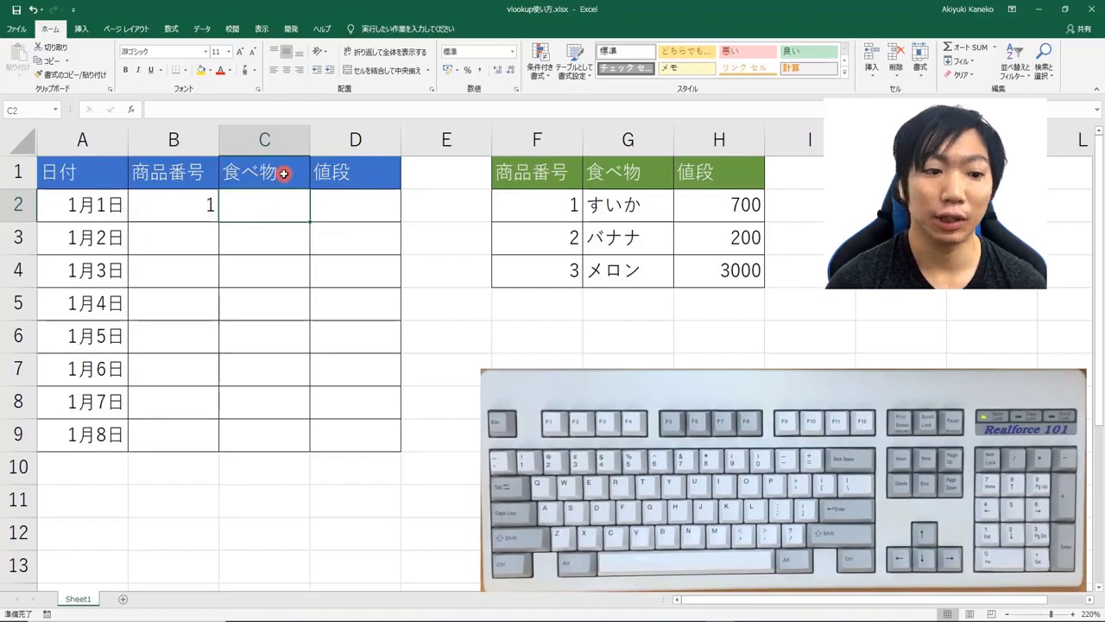
Step: Start the formula =VLOOKUP( in C2 using the autocomplete suggestion
text(=)
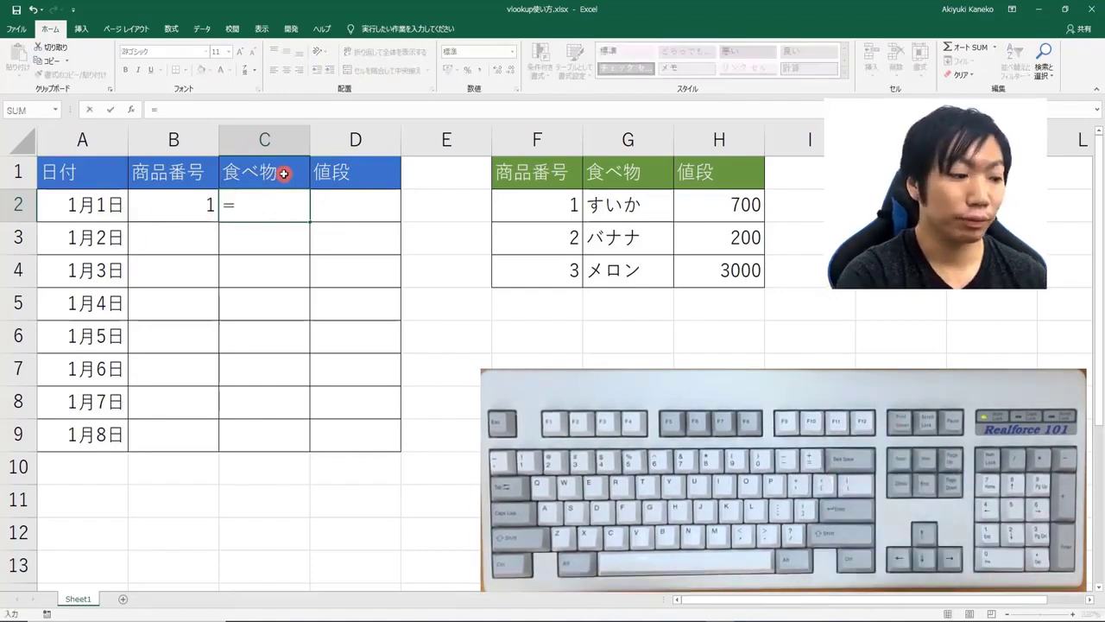
text(vl)
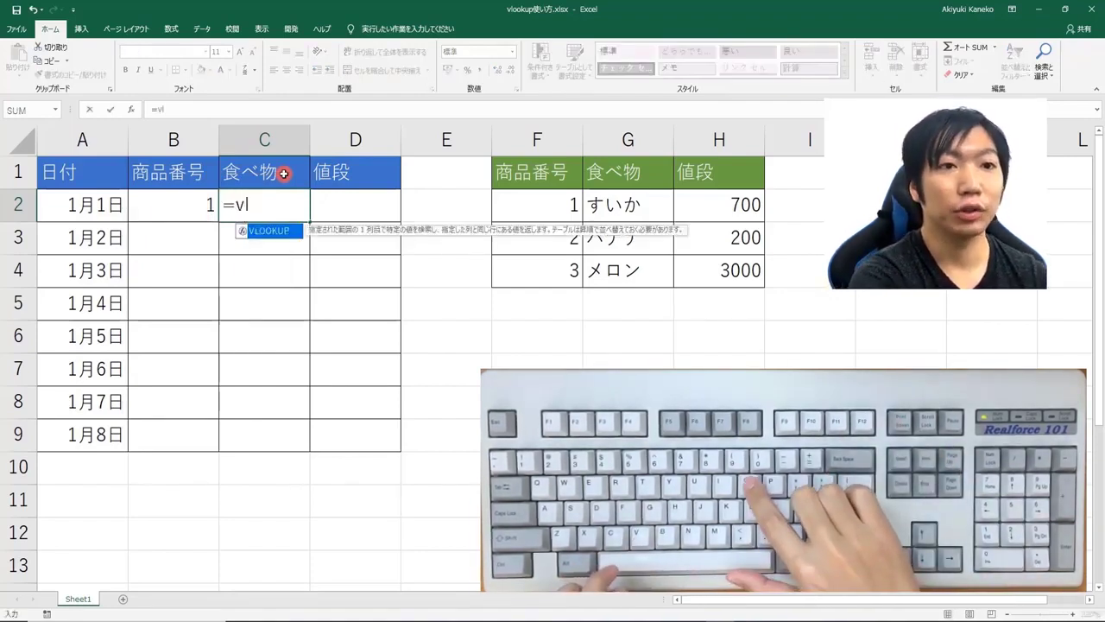
text(ooku)
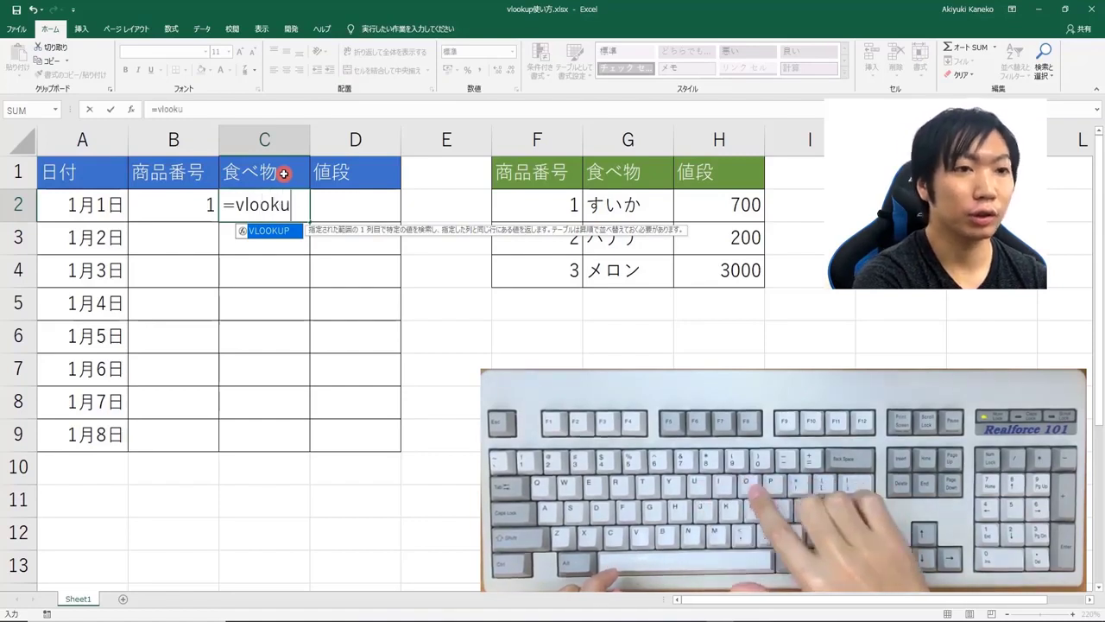
text(p)
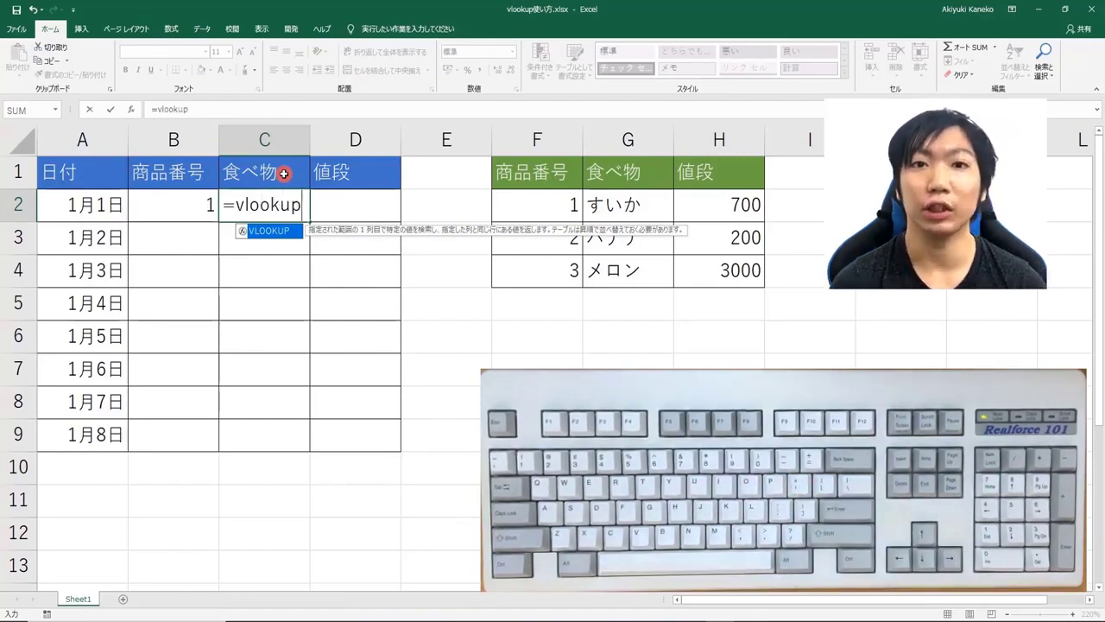
key(Tab)
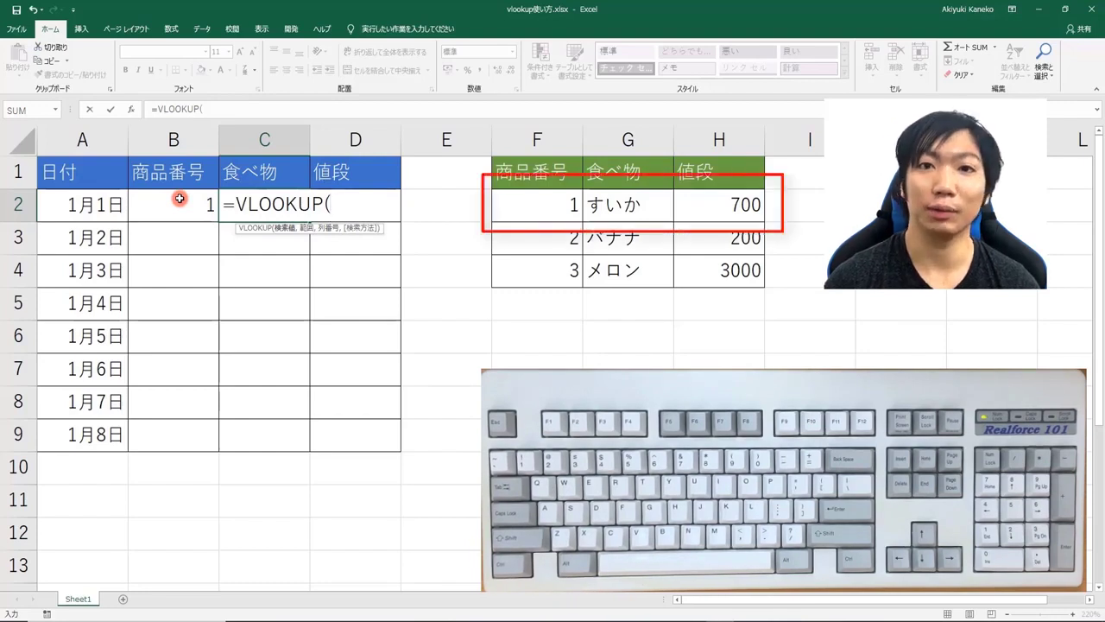
Step: Add B2 as the lookup value and F2:H4 as the lookup range
click(180, 199)
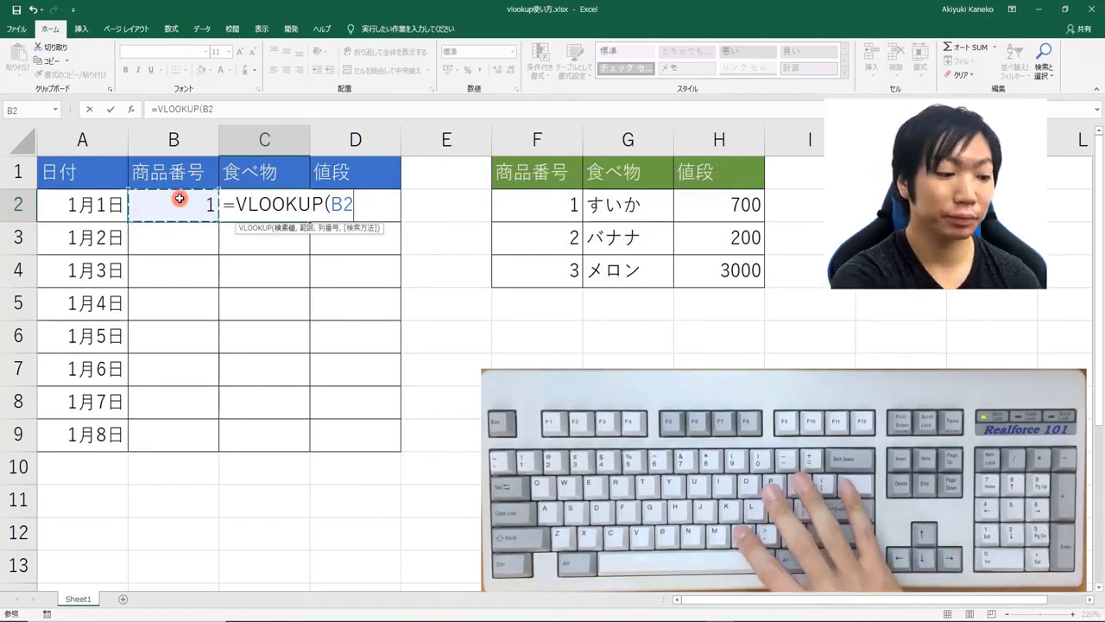
text(,)
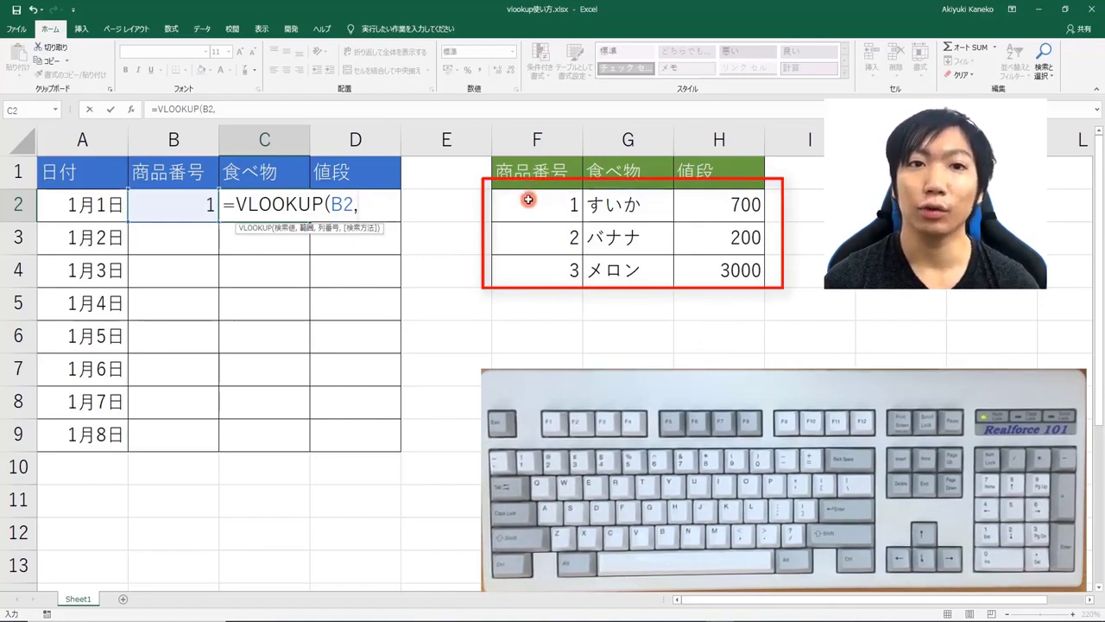
drag(529, 199, 741, 259)
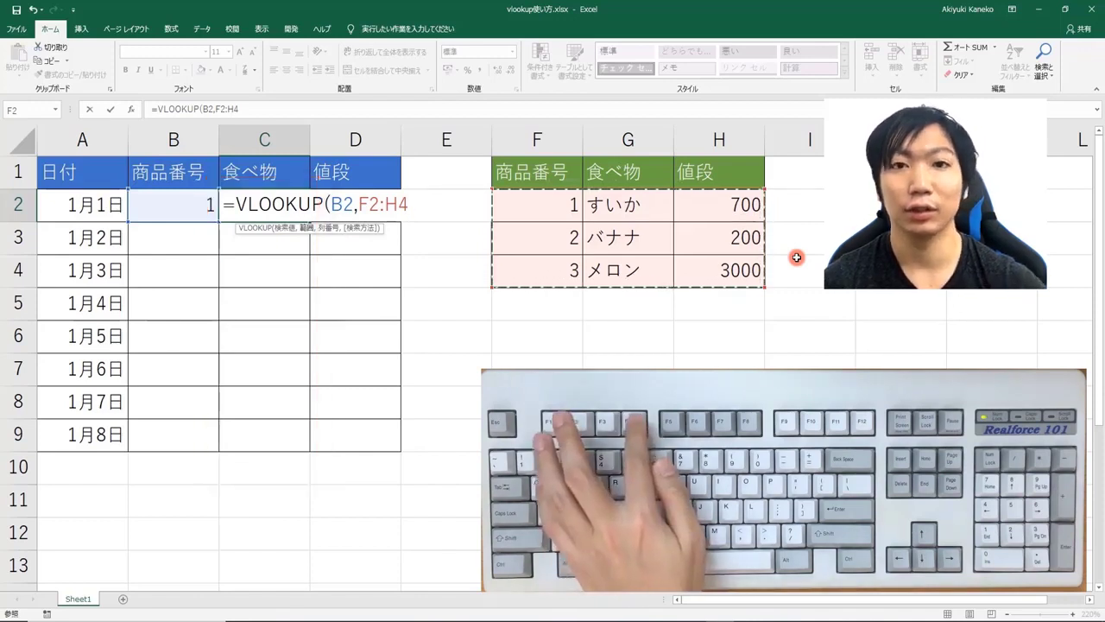
Step: Lock the range as $F$2:$H$4 and finish with column 2 so C2 returns すいか
key(F4)
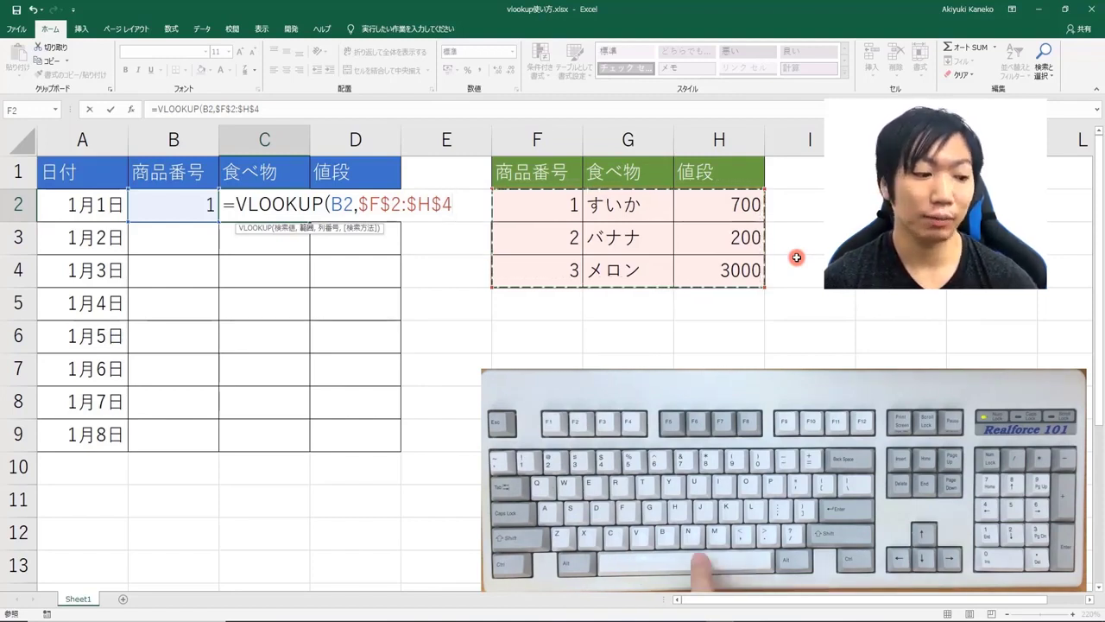
text(,)
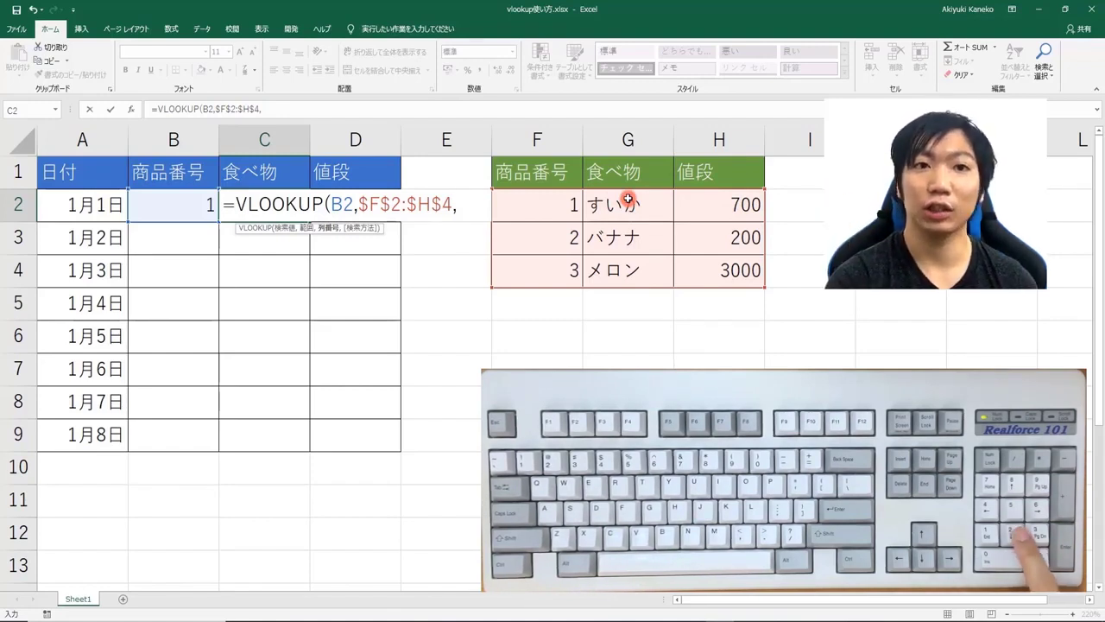
text(2)
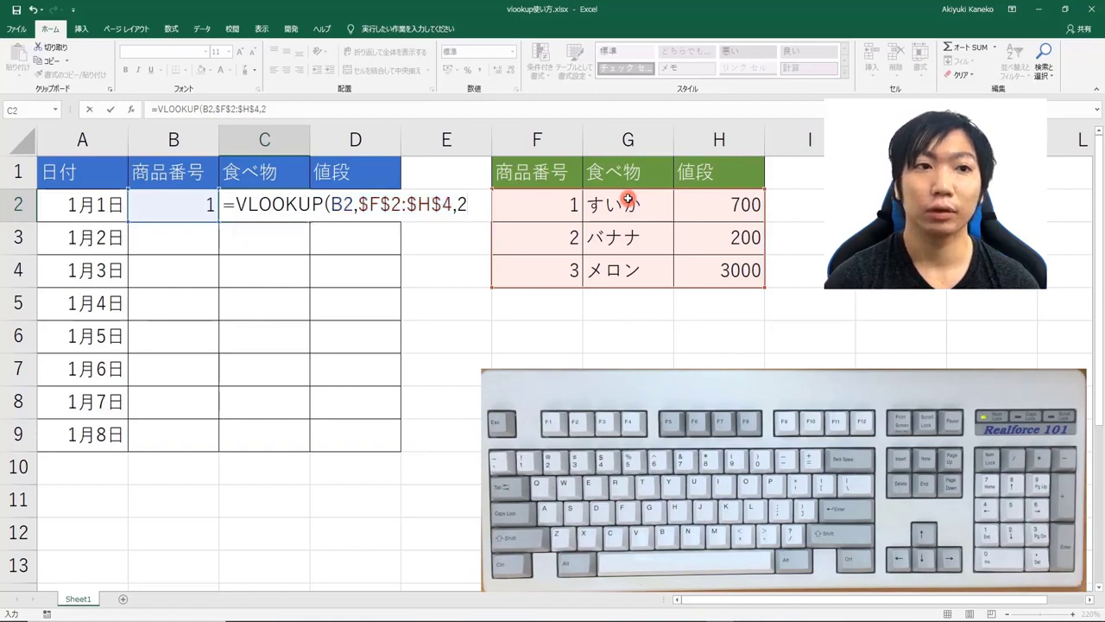
text())
key(Return)
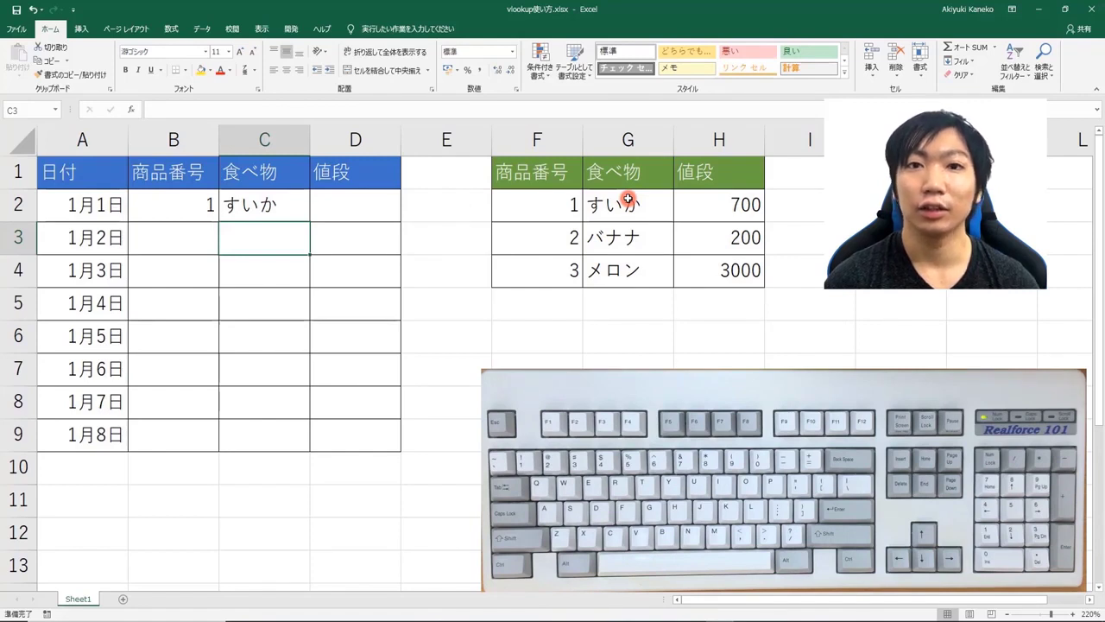
Step: Fill the C2 formula down to C9 and check the references copied into C3
click(284, 203)
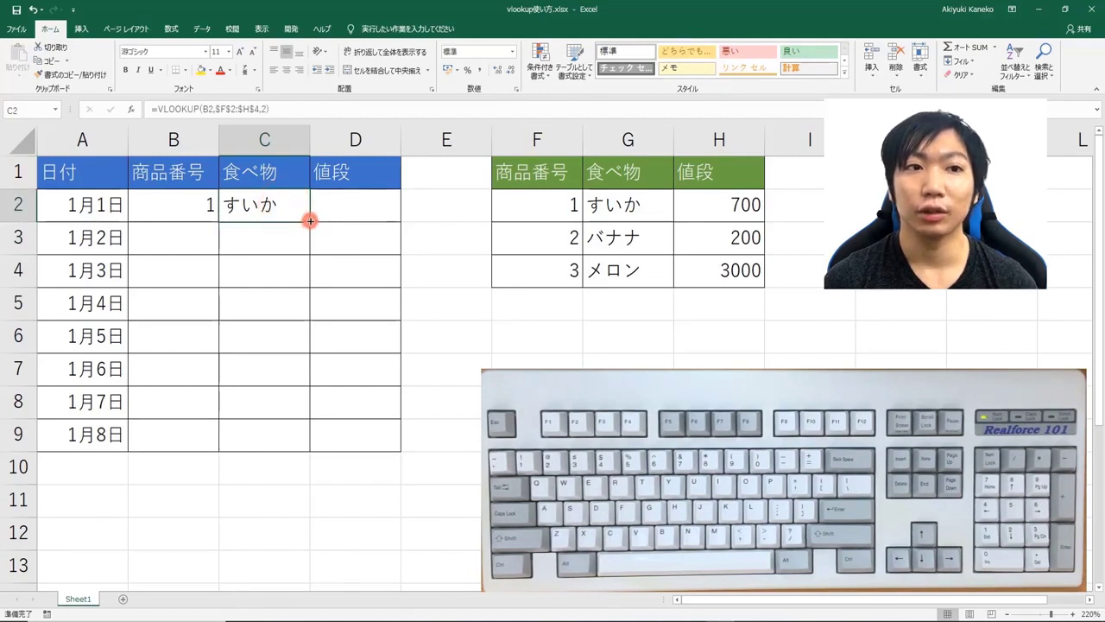
drag(310, 221, 302, 444)
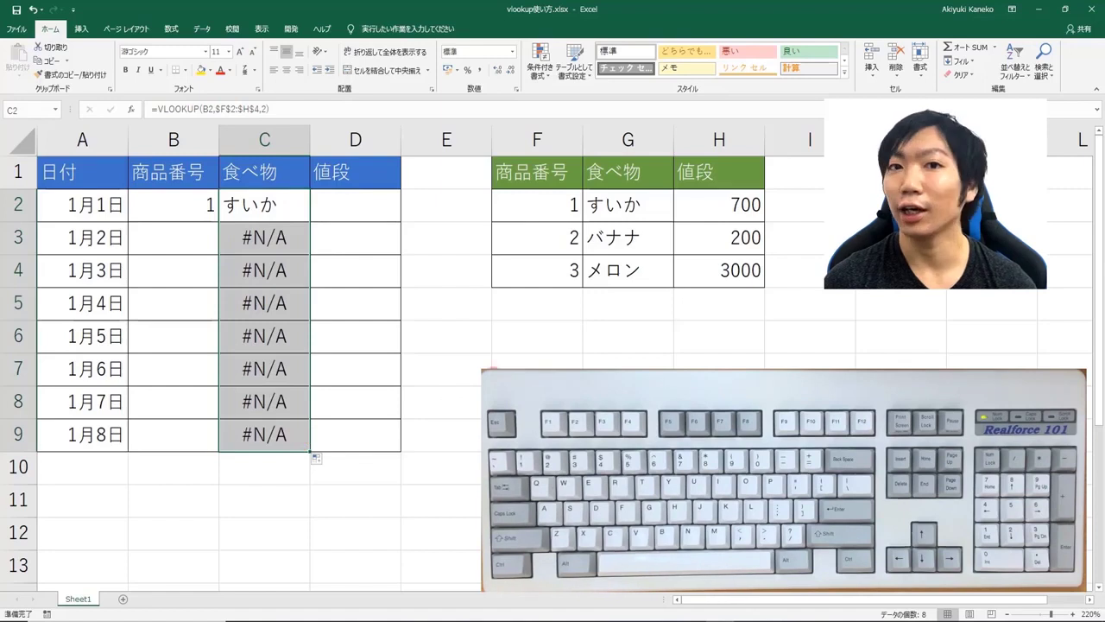
click(241, 235)
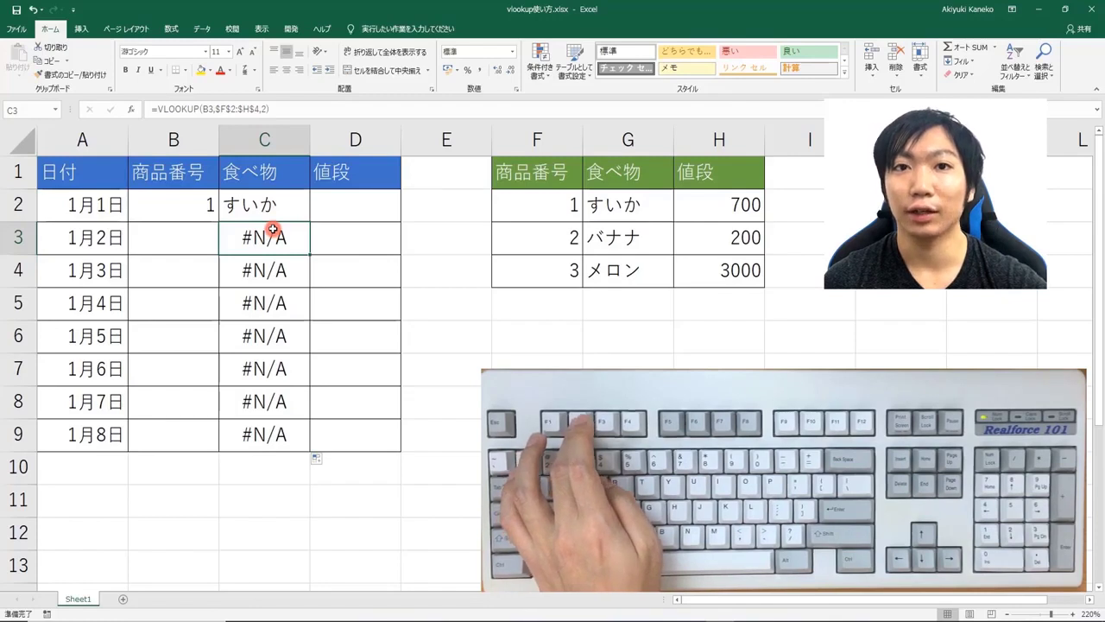
key(F2)
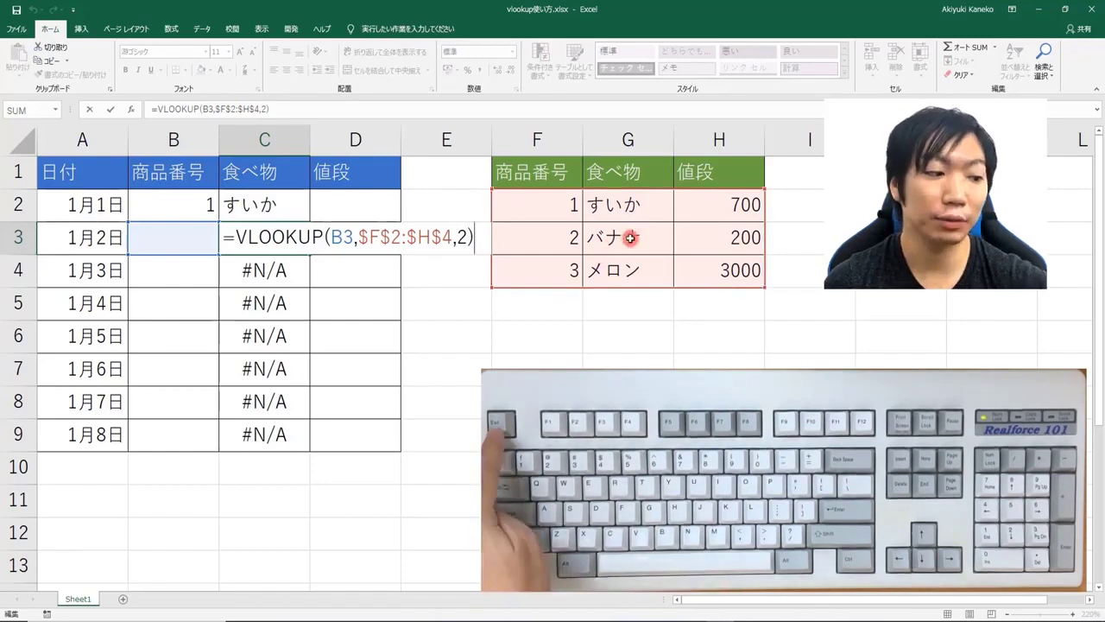
key(Escape)
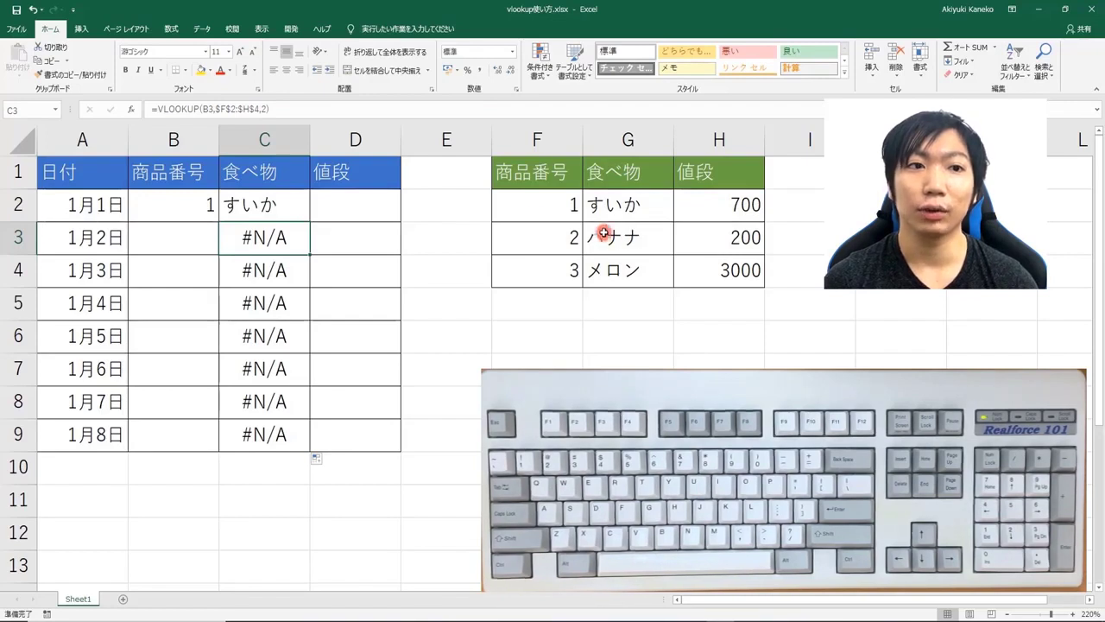
click(185, 231)
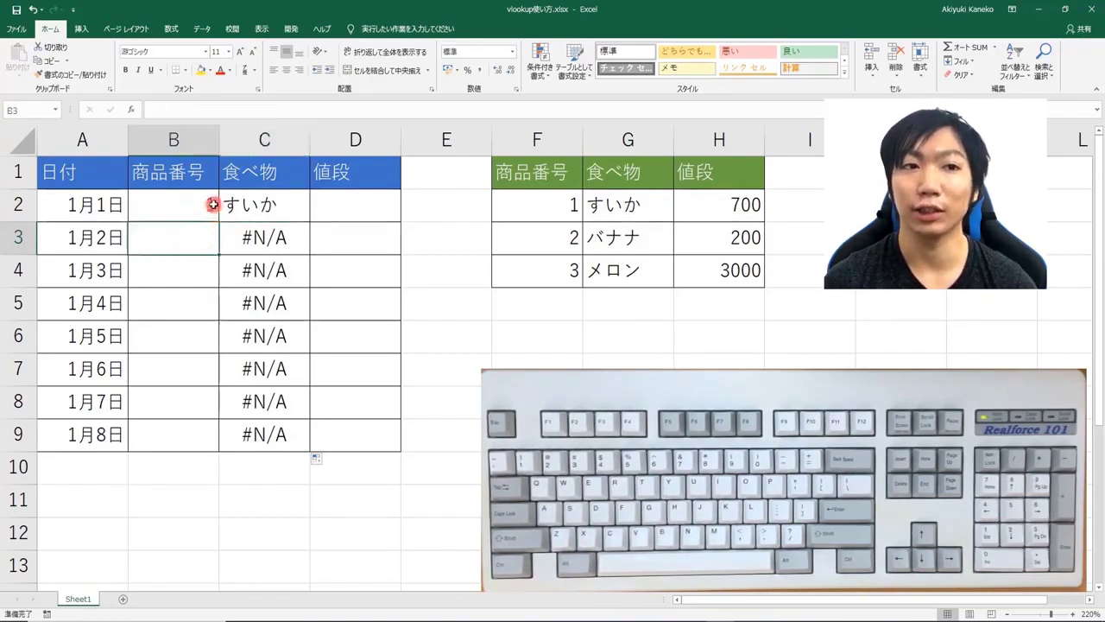
Step: Enter product numbers 2, 3 and 1 in B3:B5
text(2)
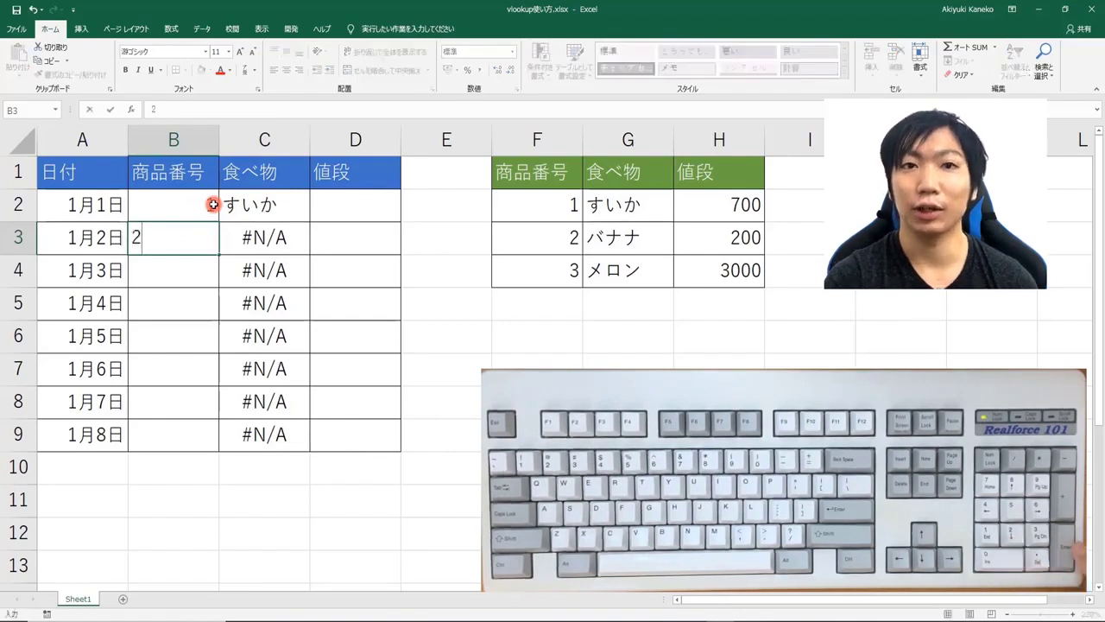
key(Return)
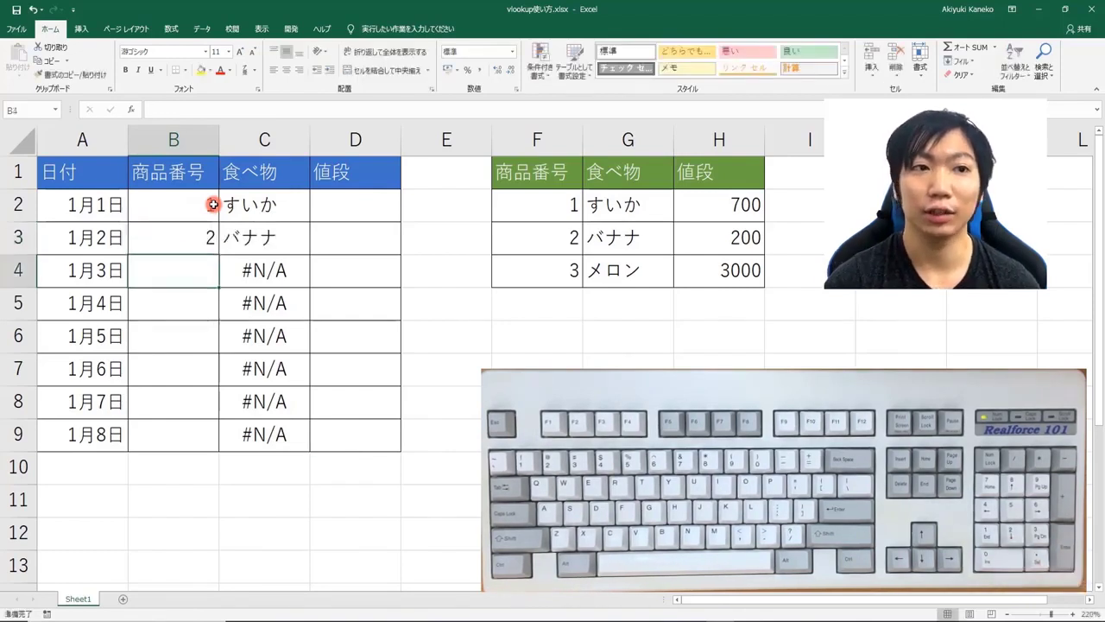
text(3)
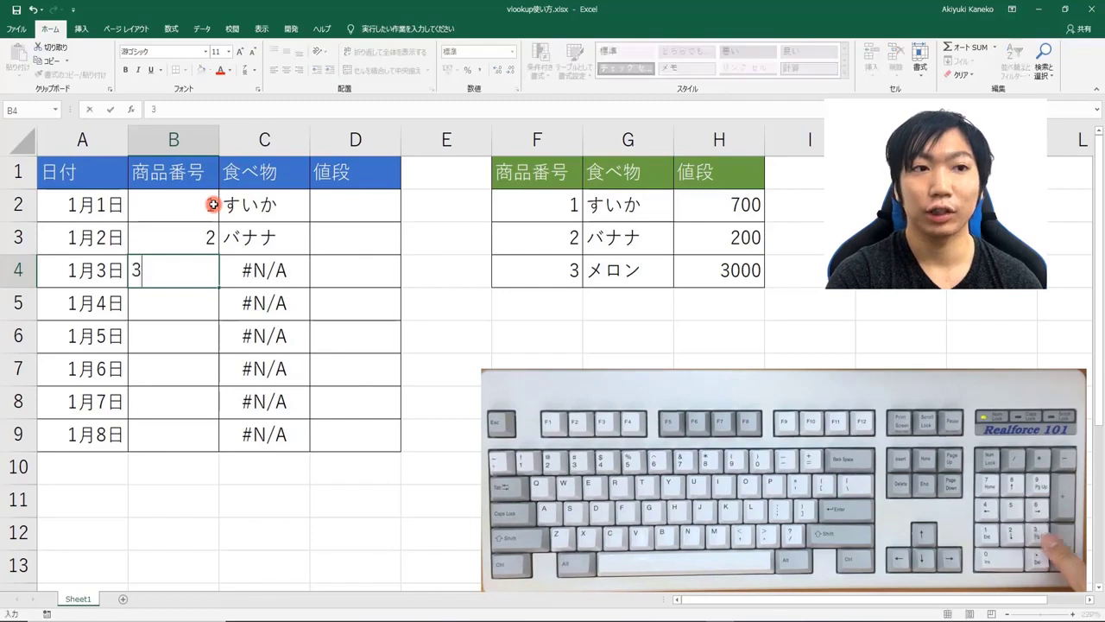
key(Return)
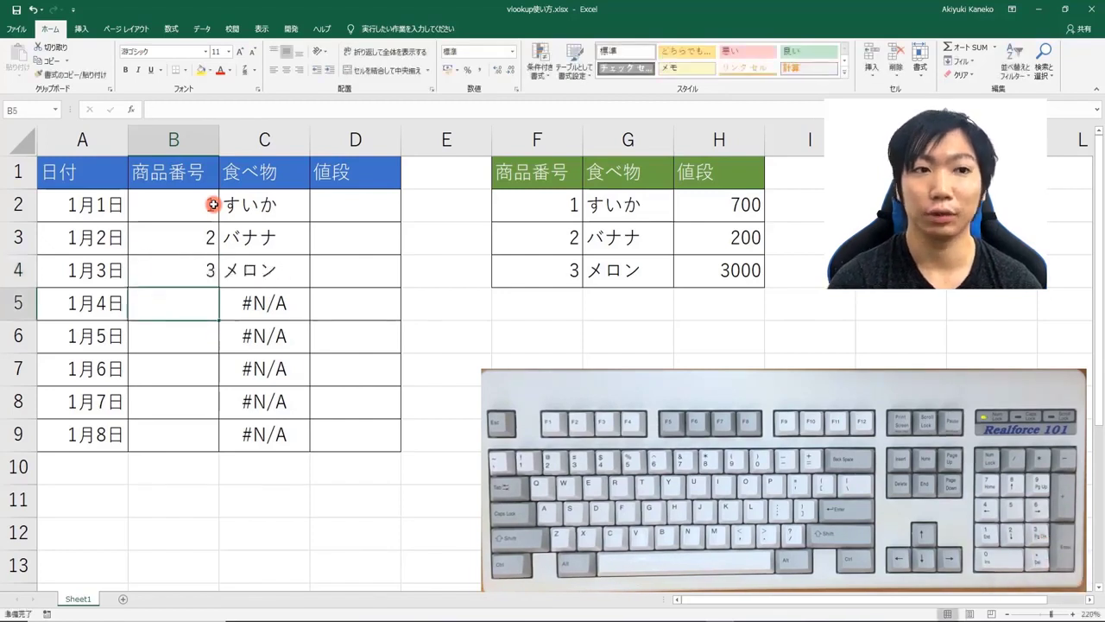
text(1)
key(Return)
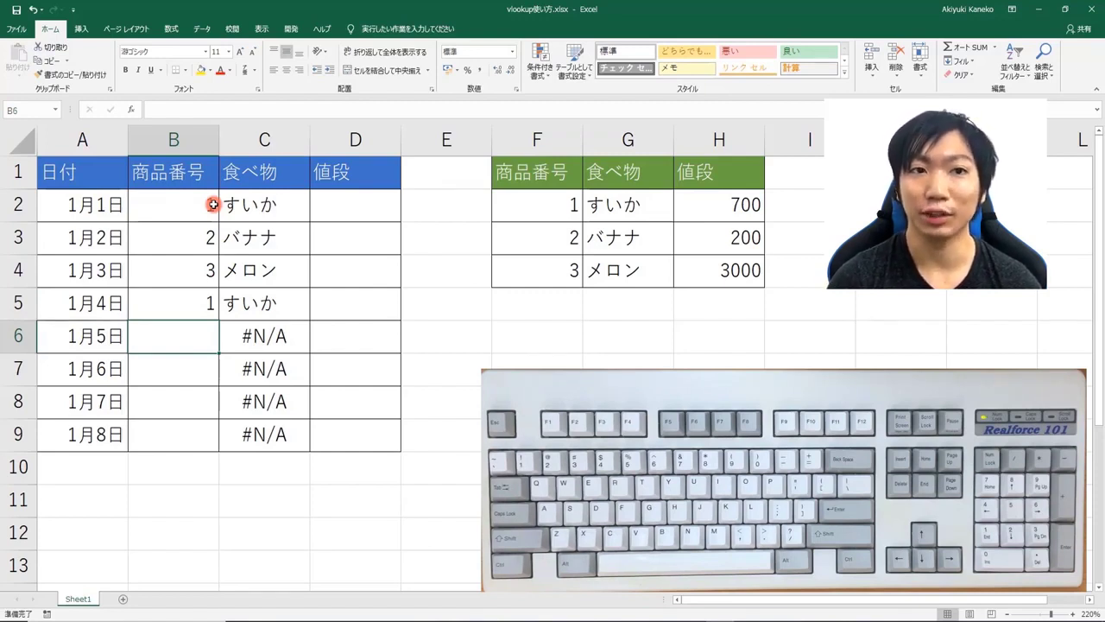
Step: Enter =VLOOKUP(B2,$F$2:$H$4,3 in D2 so the January 1 price shows 700
click(351, 200)
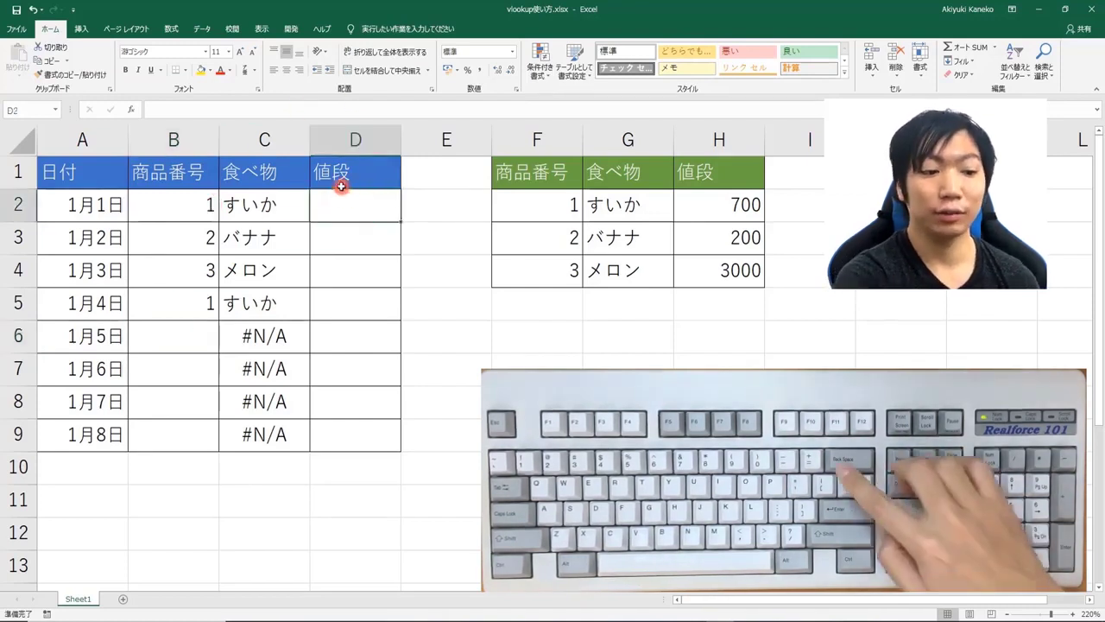
text(=)
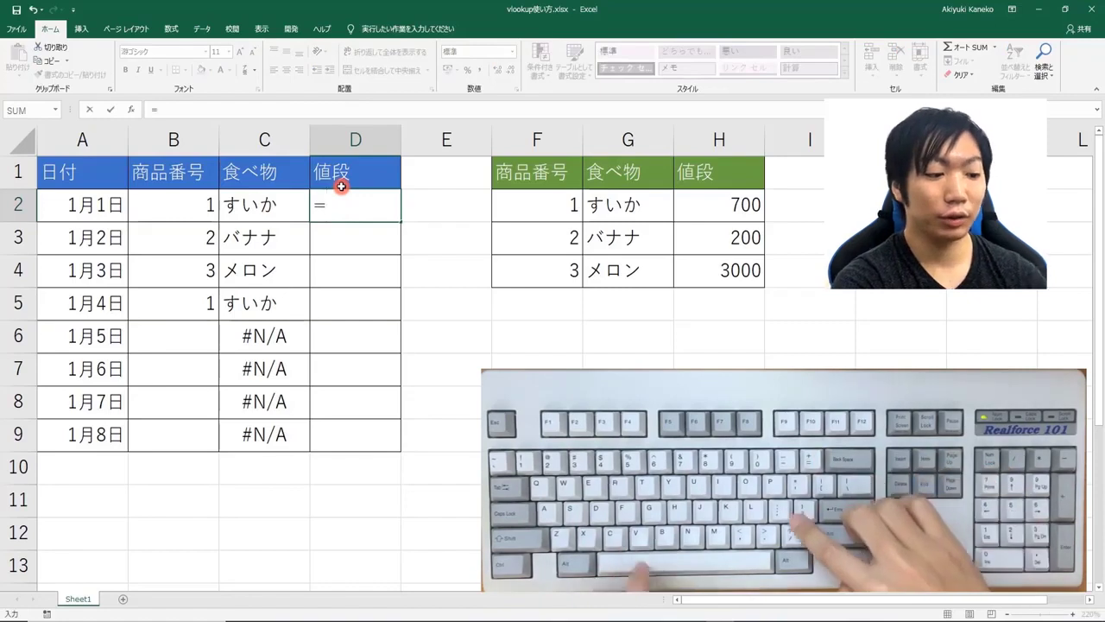
text(vlo)
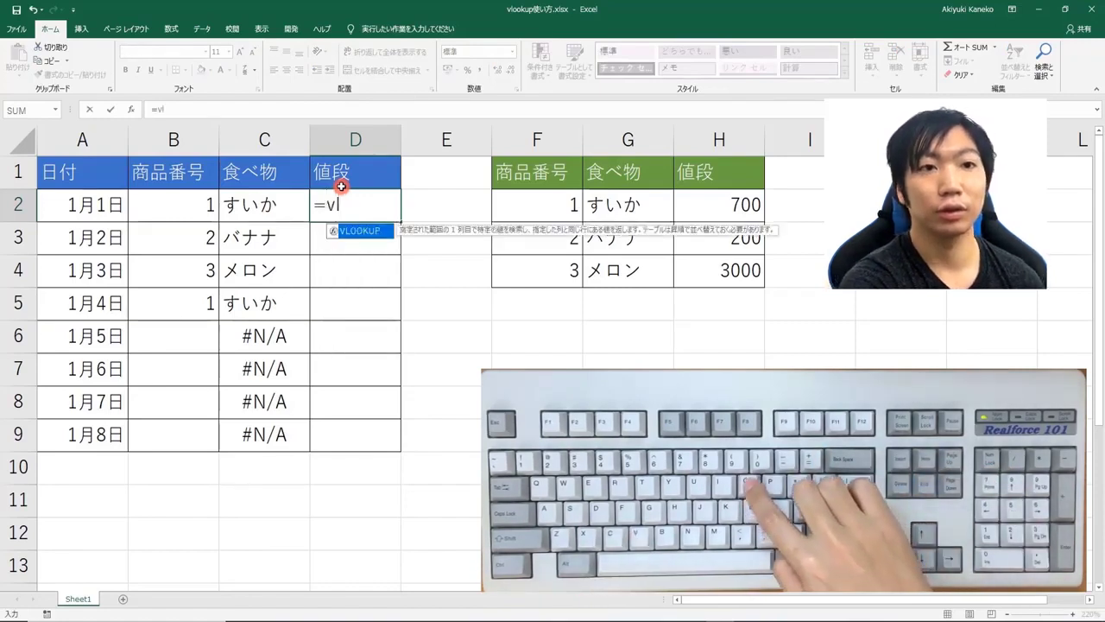
key(Tab)
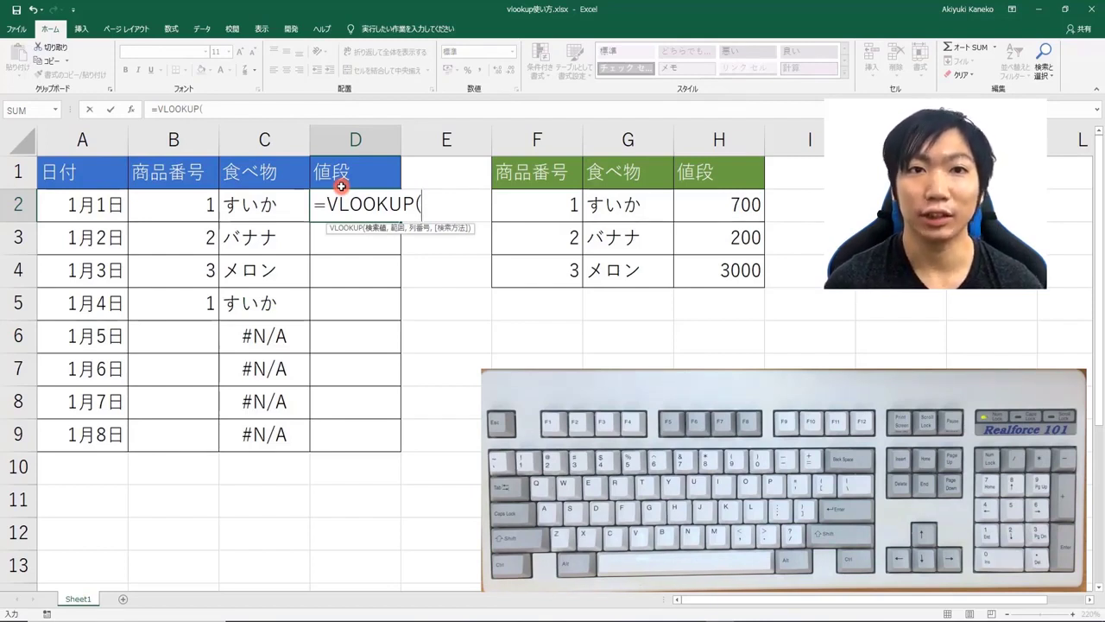
click(188, 207)
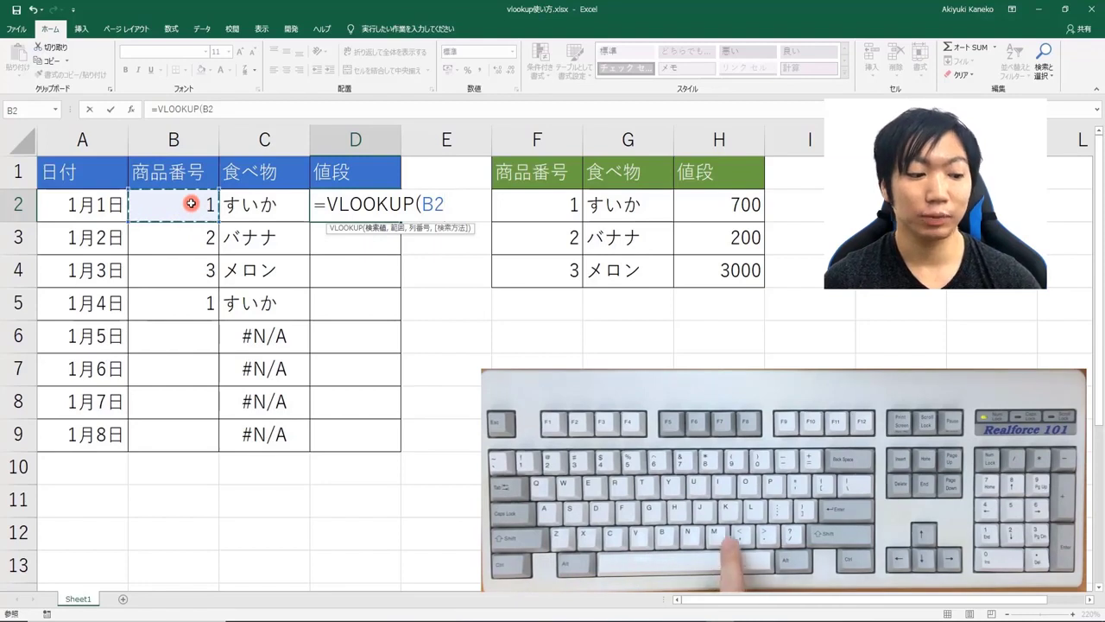
text(,)
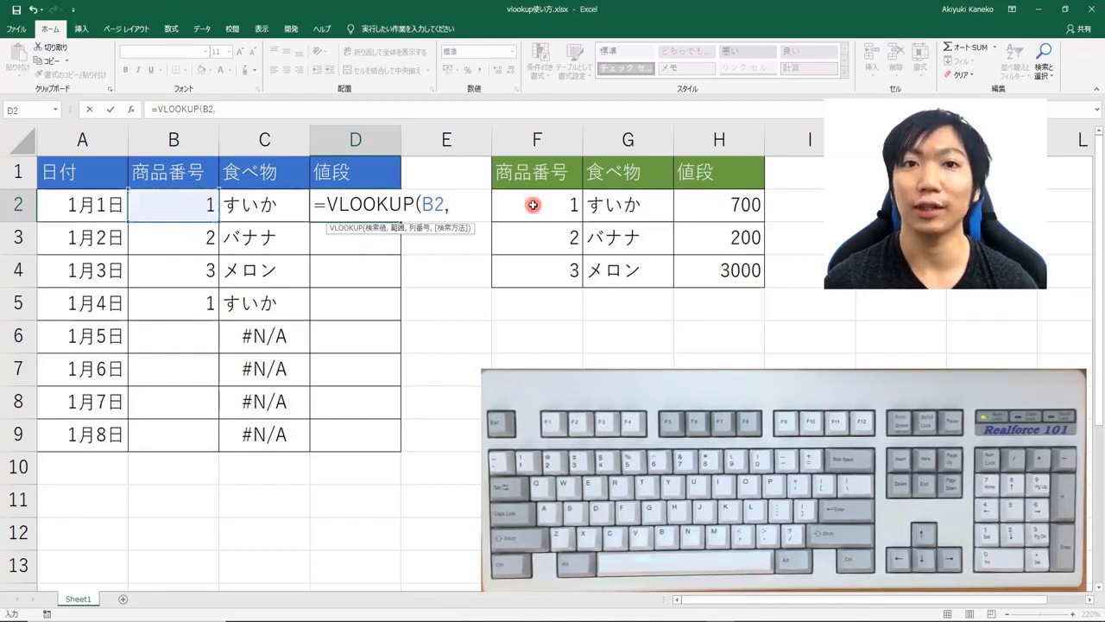
drag(533, 204, 734, 279)
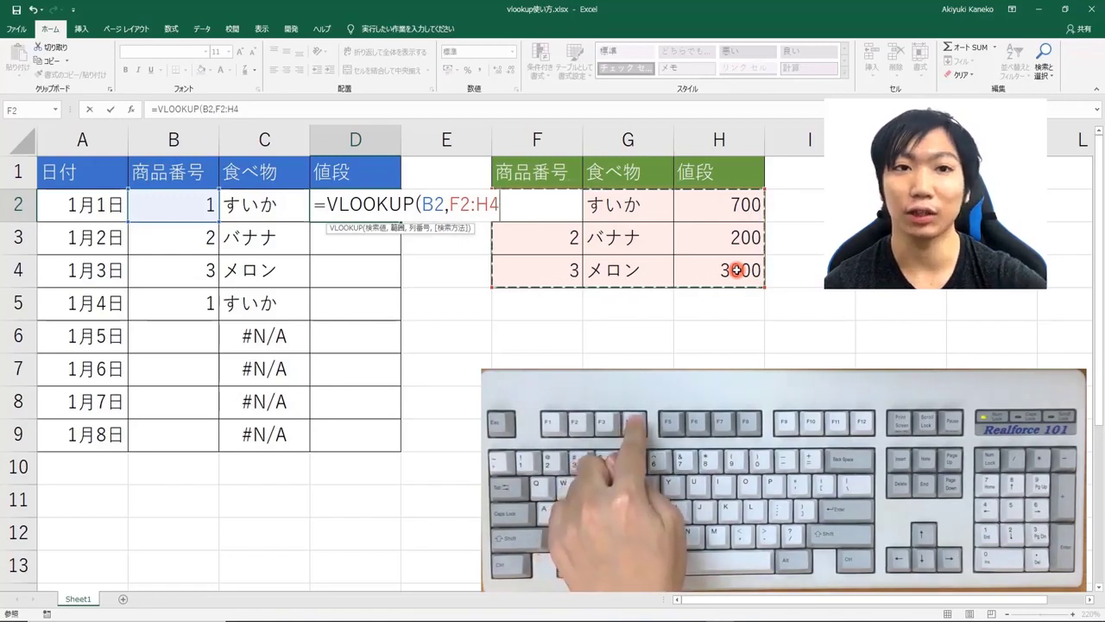
key(F4)
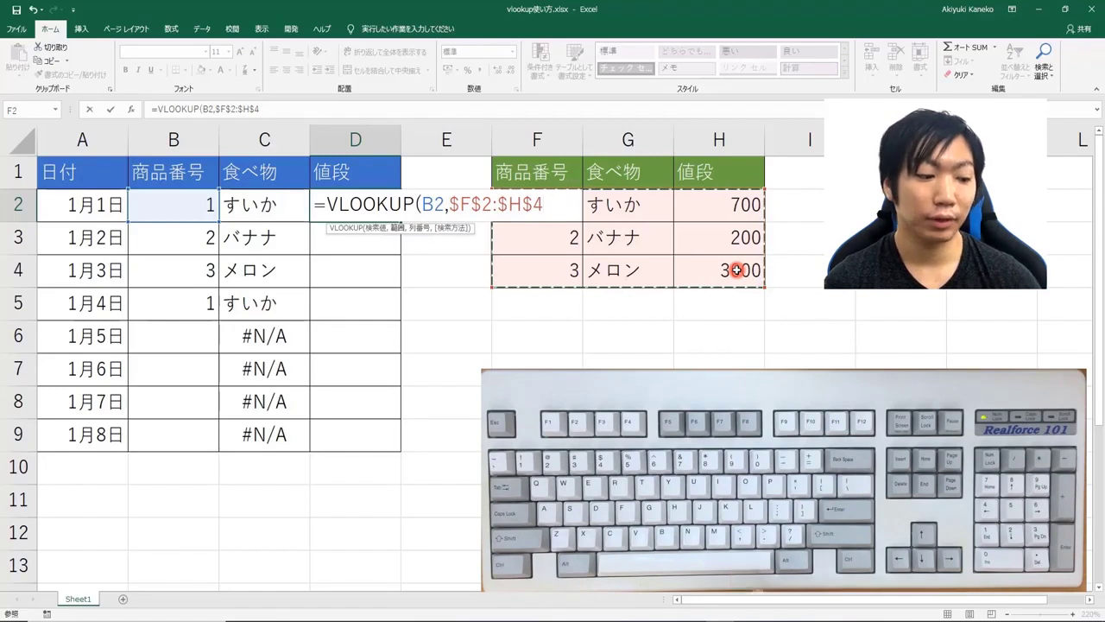
text(,)
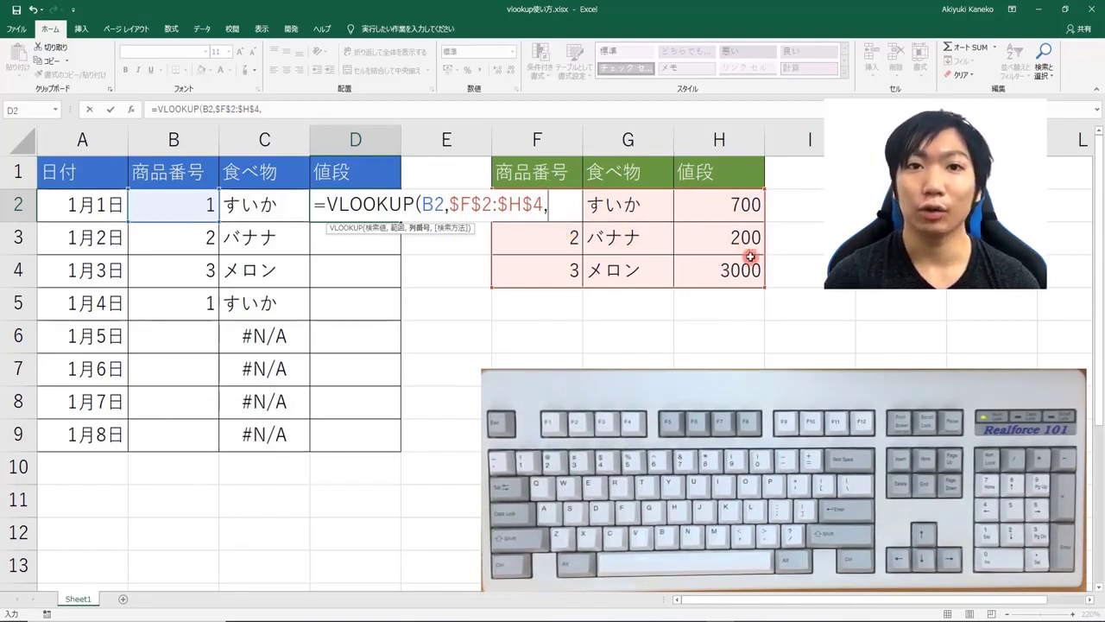
text(3)
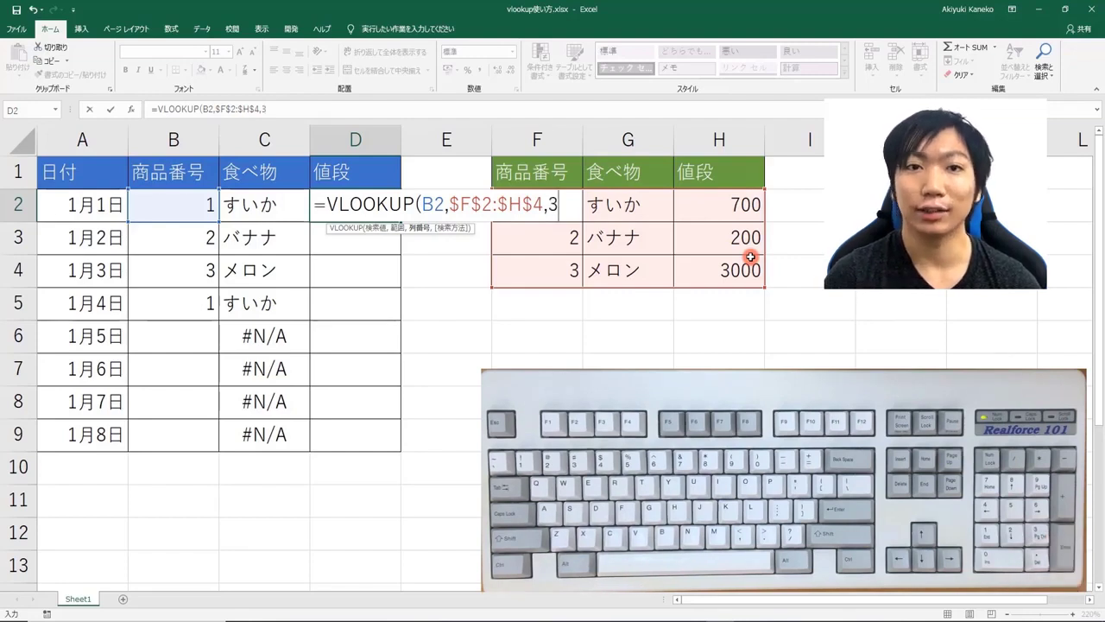
key(Return)
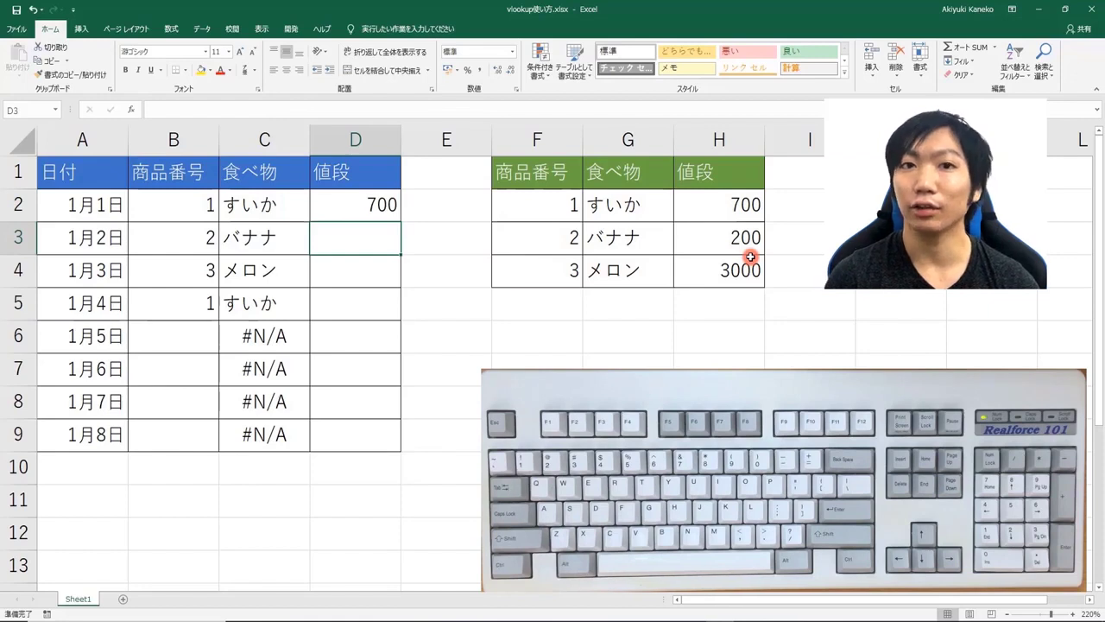
Step: Fill the D2 price formula down to D9 and check the results in D3, D4, C6 and D6
click(381, 204)
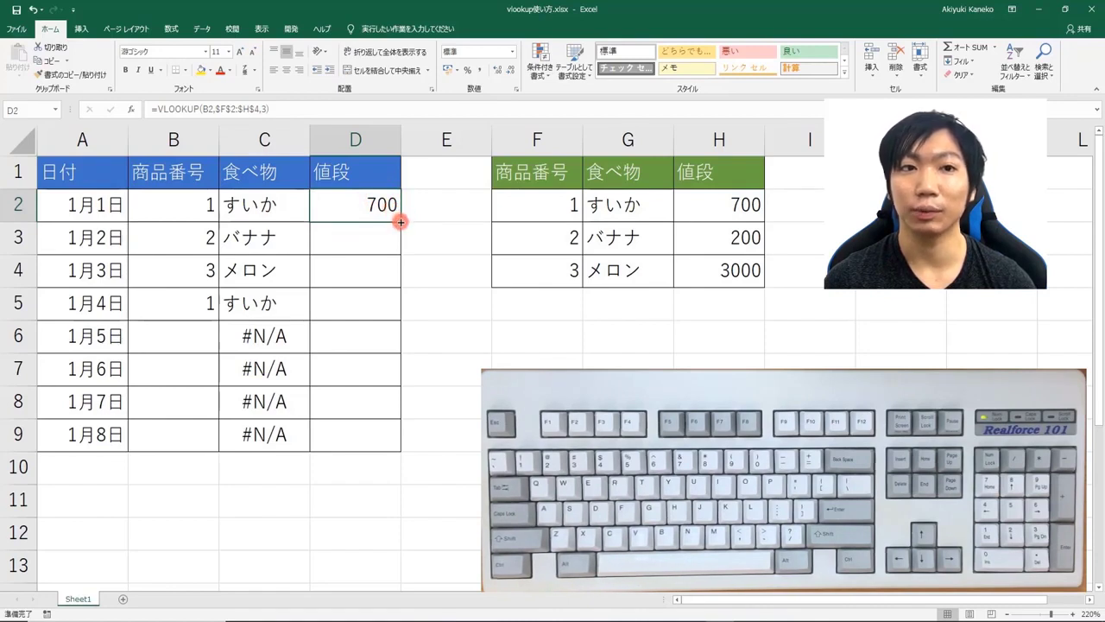
double_click(400, 222)
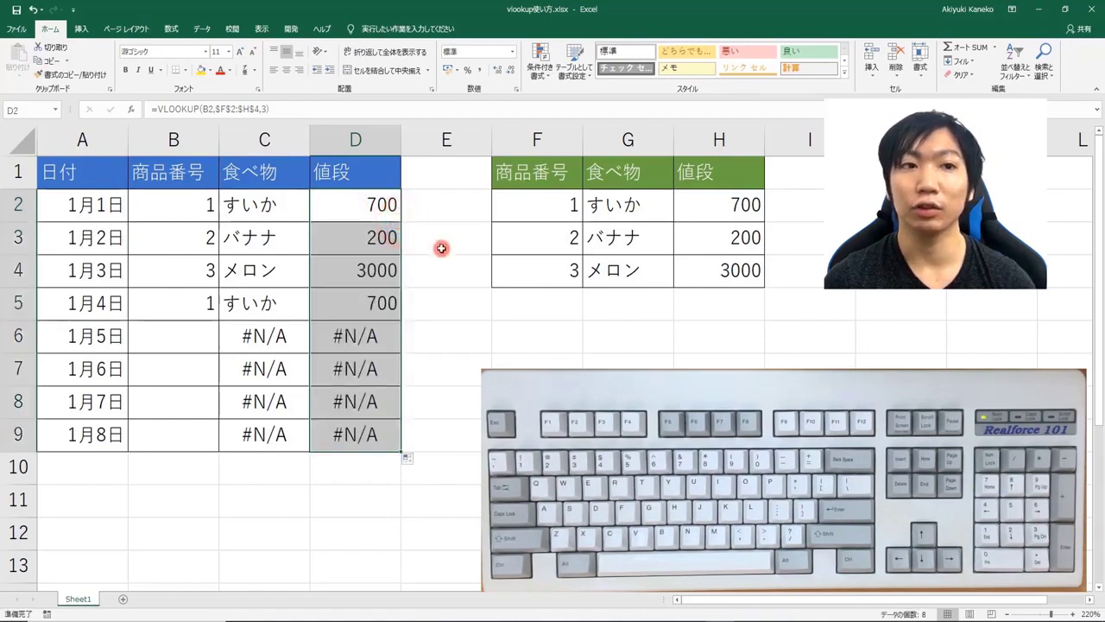
click(331, 241)
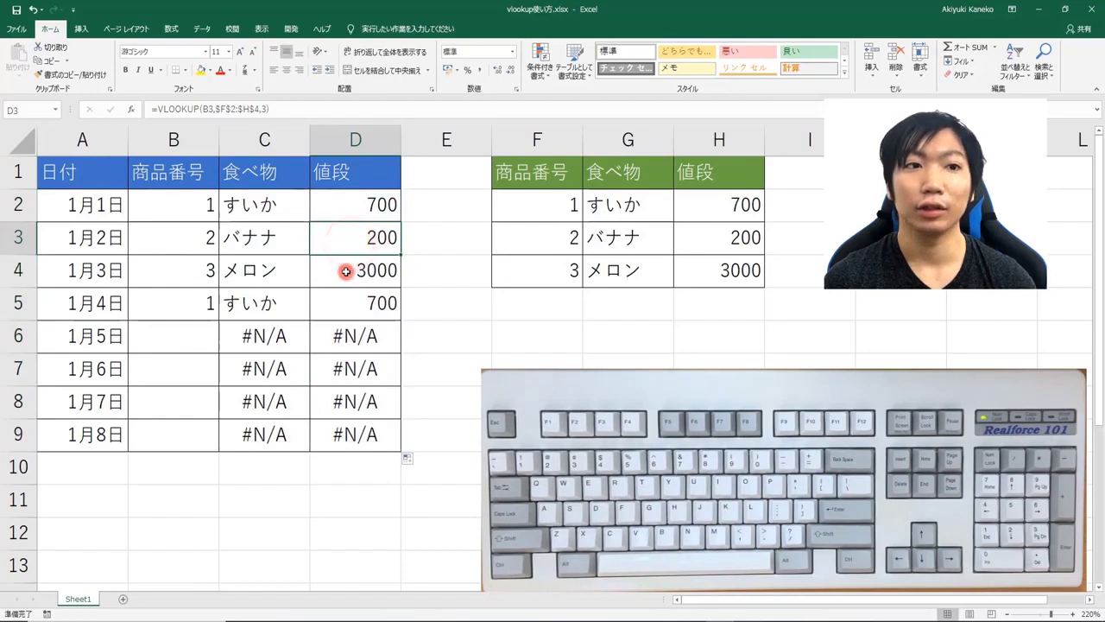
click(346, 270)
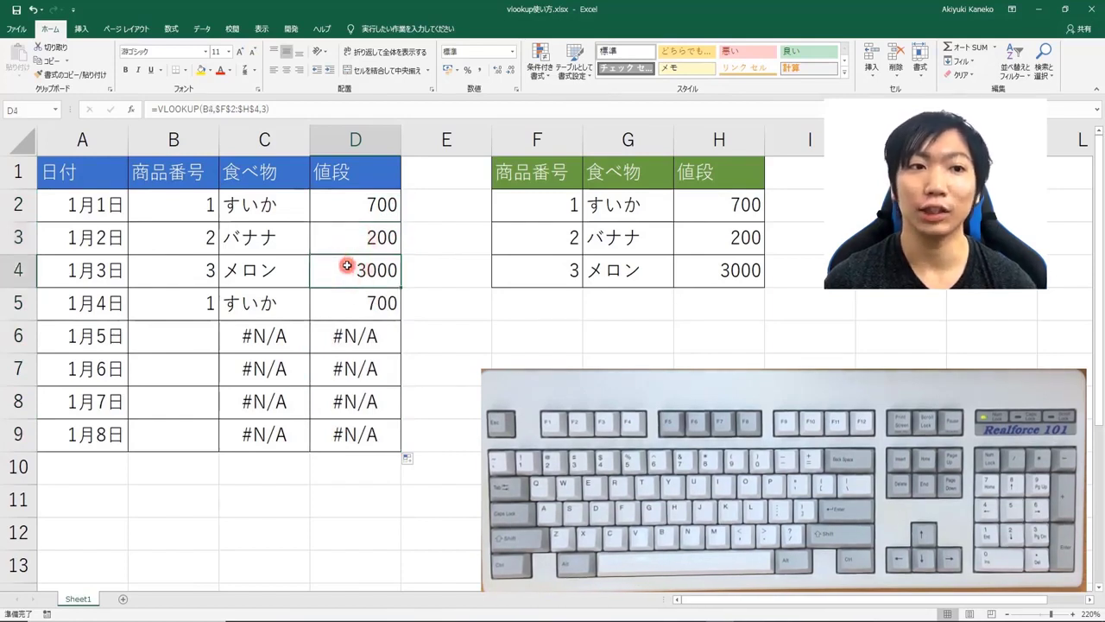
key(Down)
key(Down)
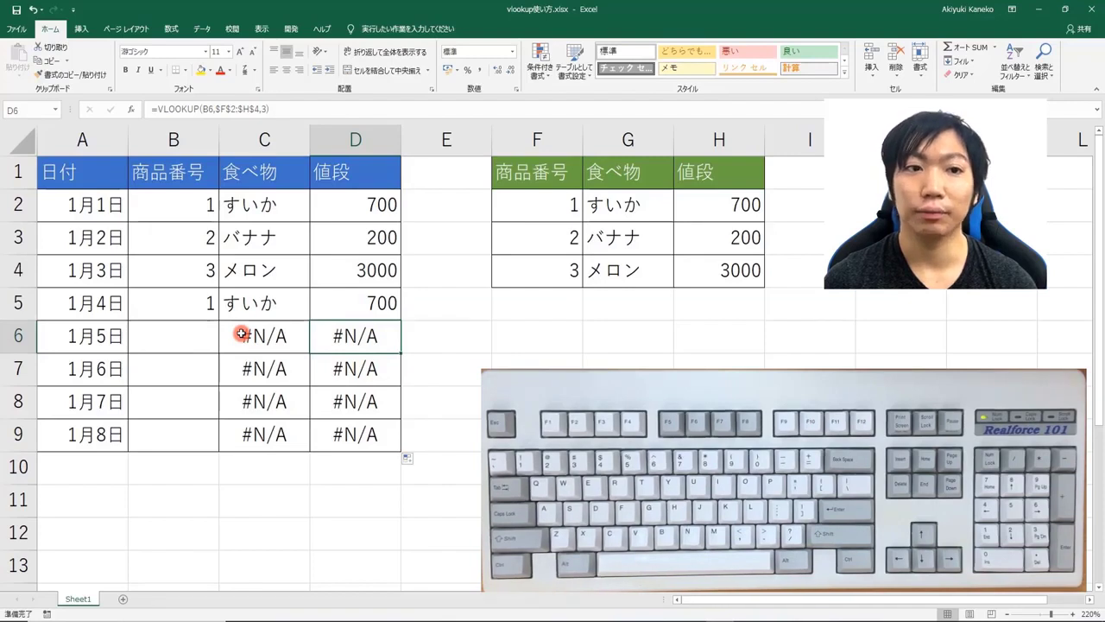
click(242, 334)
click(356, 335)
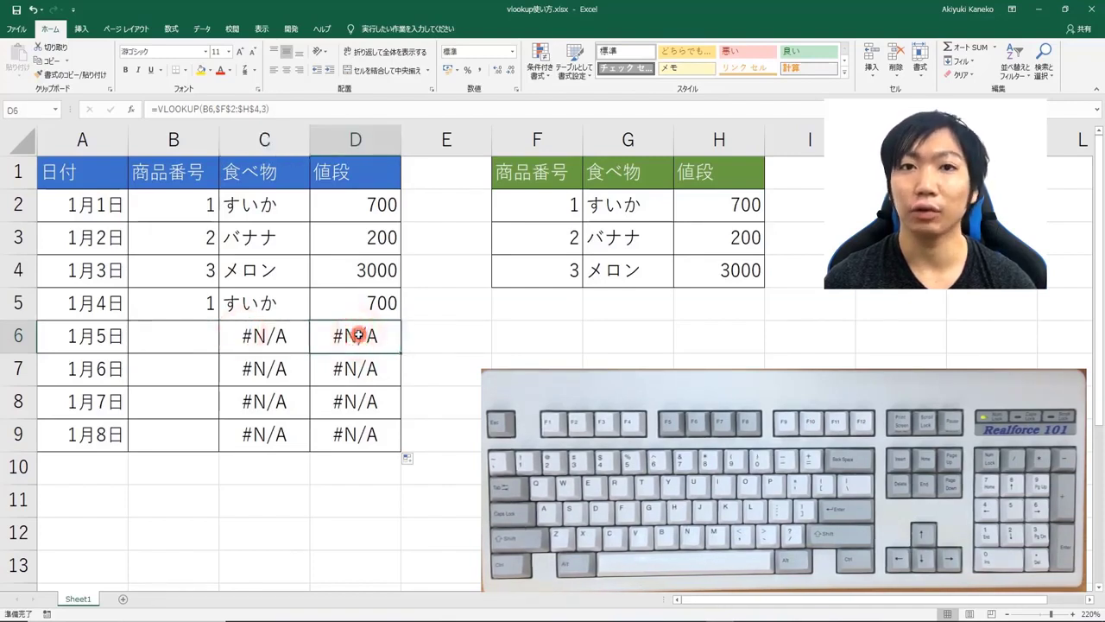
click(190, 342)
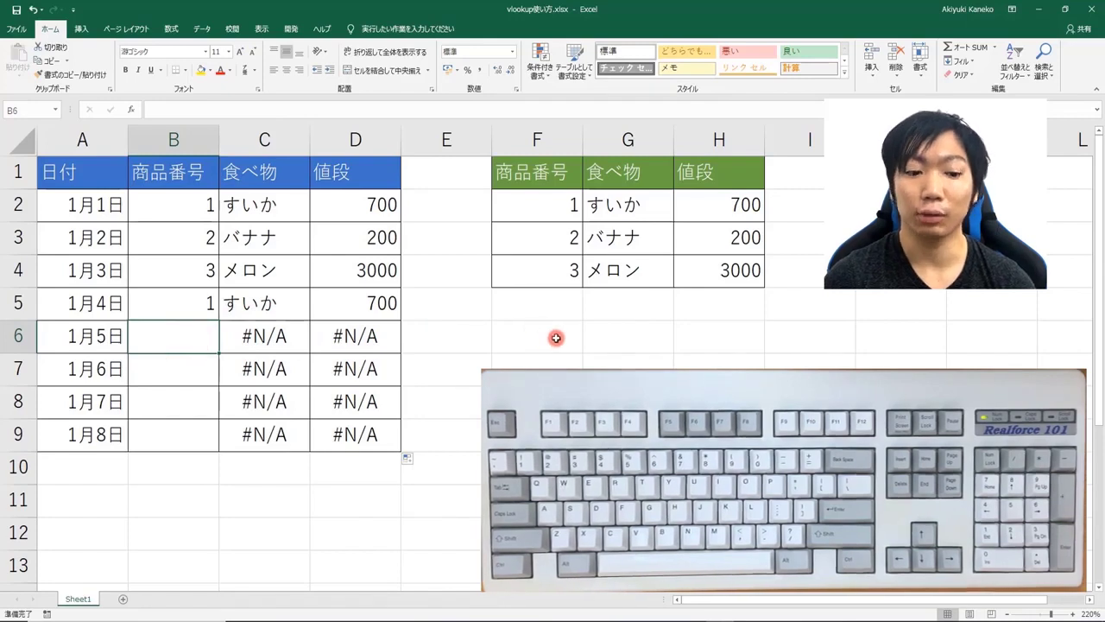
Step: Enter product numbers 2, 3 and 1 in B6:B8
text(2)
key(Return)
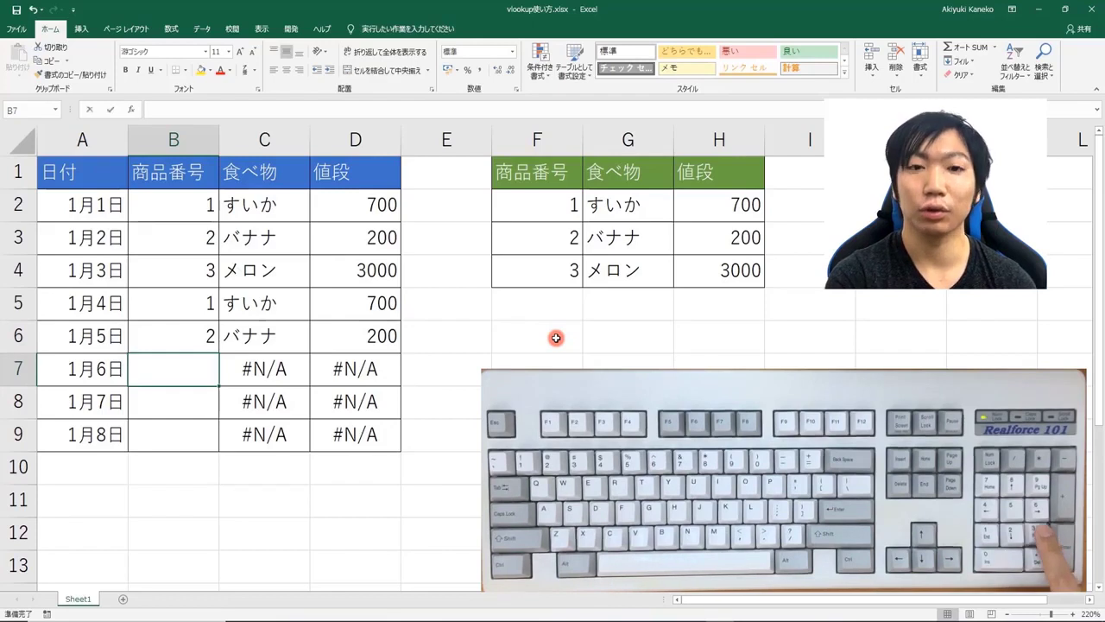
text(3)
key(Return)
text(1)
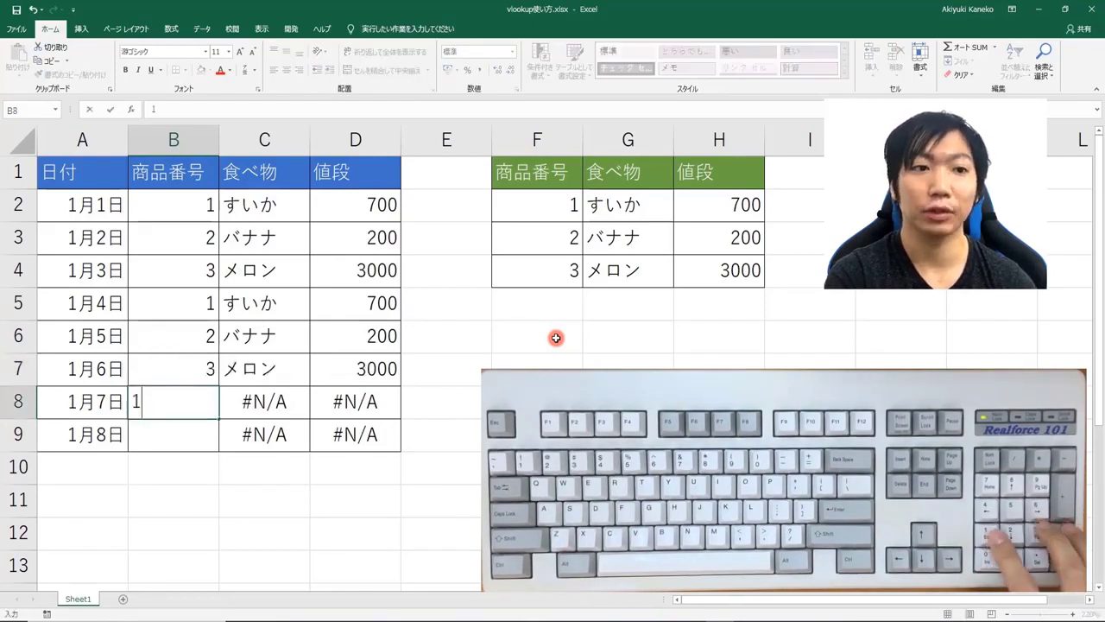
key(Return)
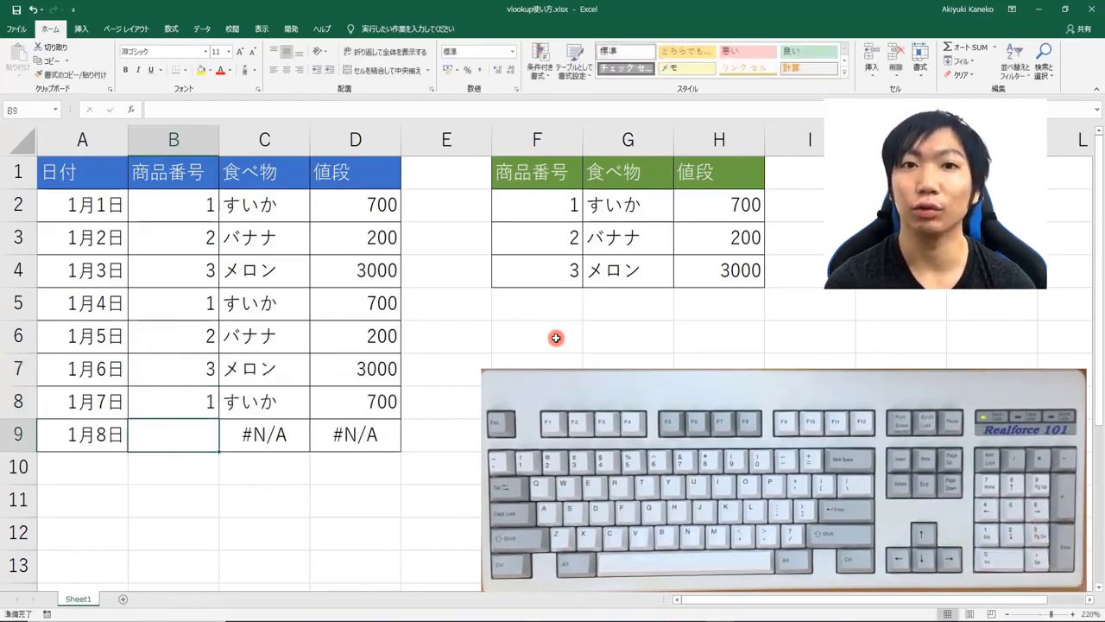